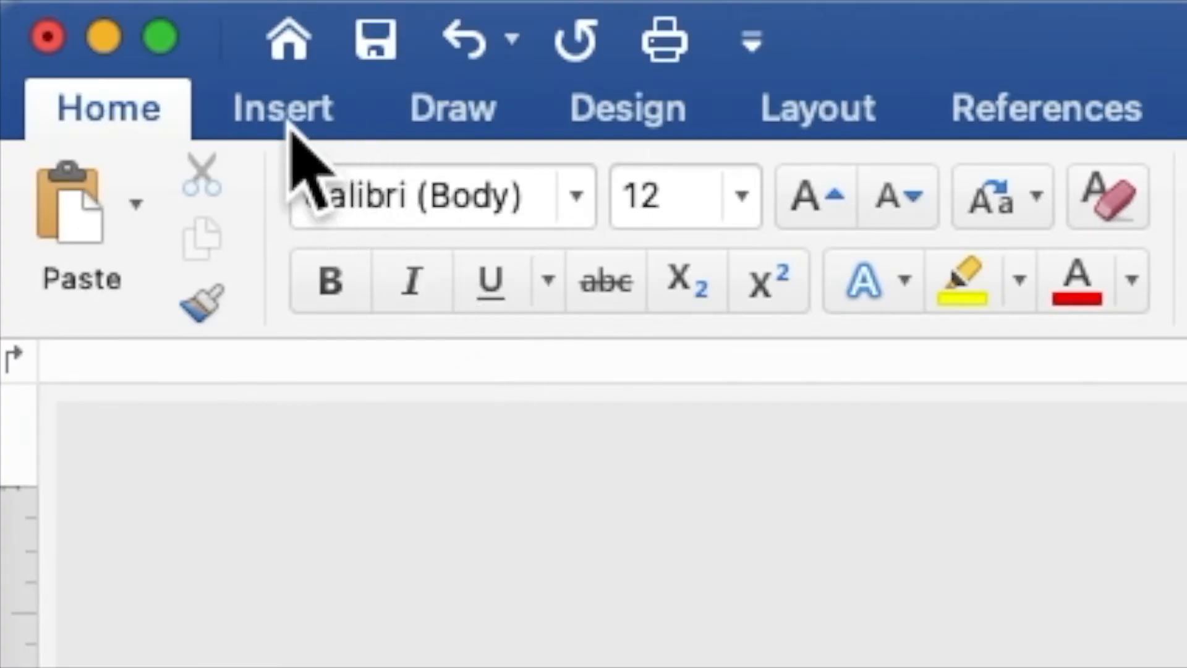
# - Insert PEACH PINK ORANGE CREAM FLOWERS BACKGROUND.jpg from the Desktop's peach wedding folder
pyautogui.click(289, 121)
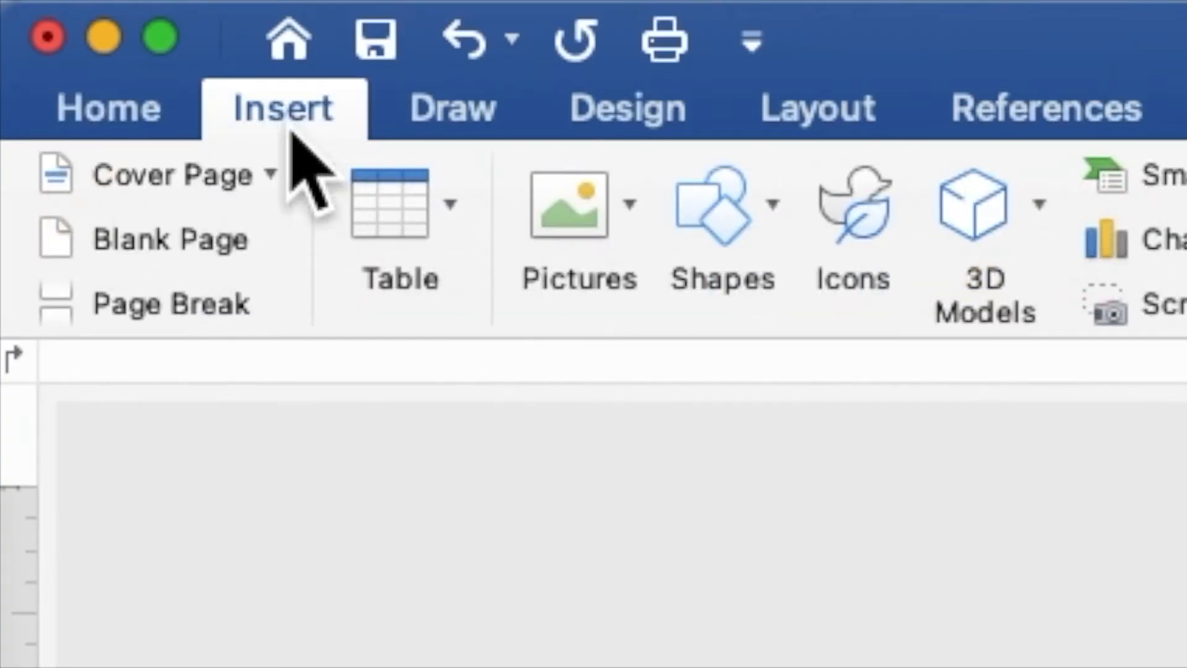
pyautogui.click(564, 230)
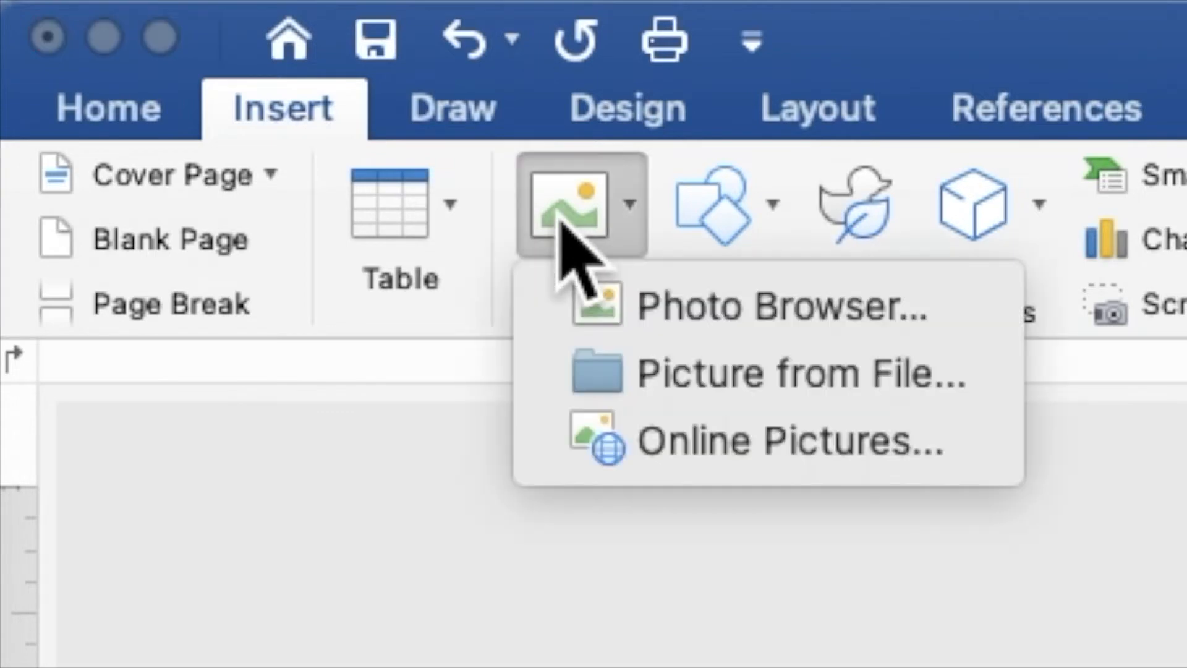
pyautogui.click(659, 369)
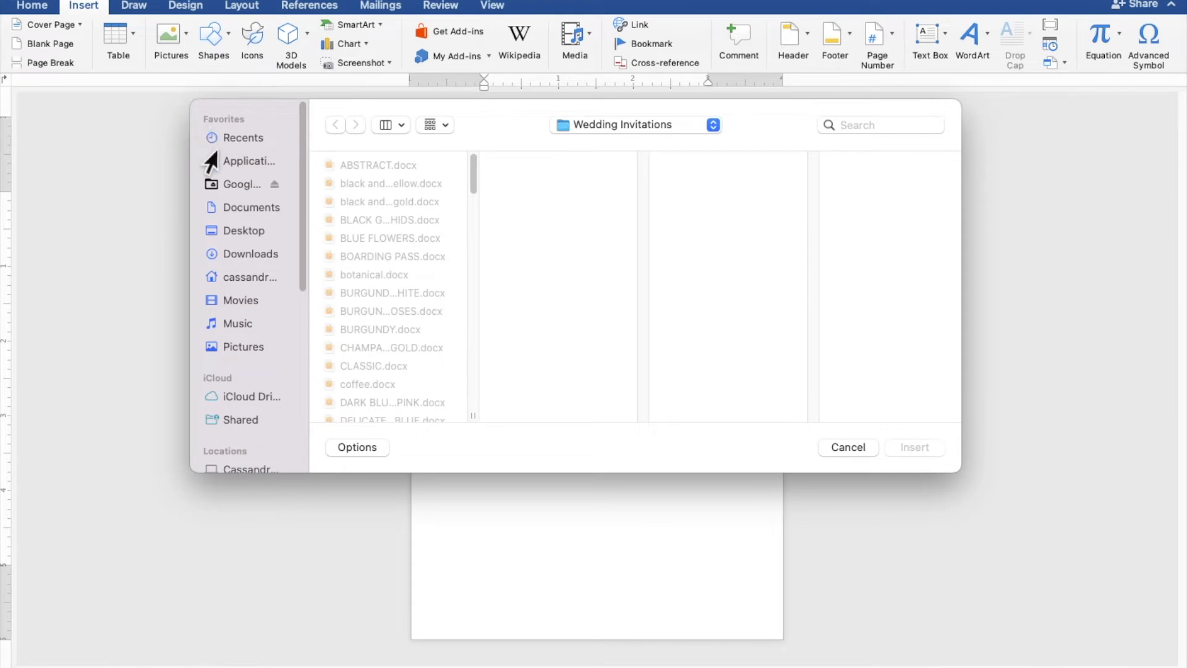
pyautogui.click(239, 236)
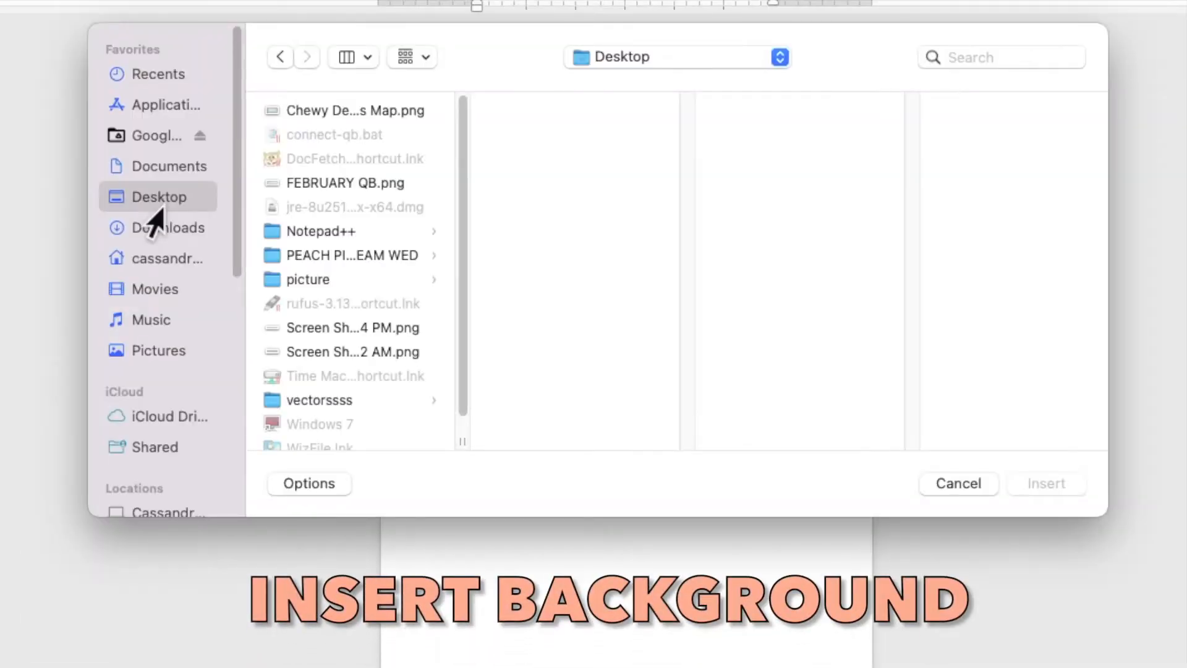
pyautogui.click(332, 254)
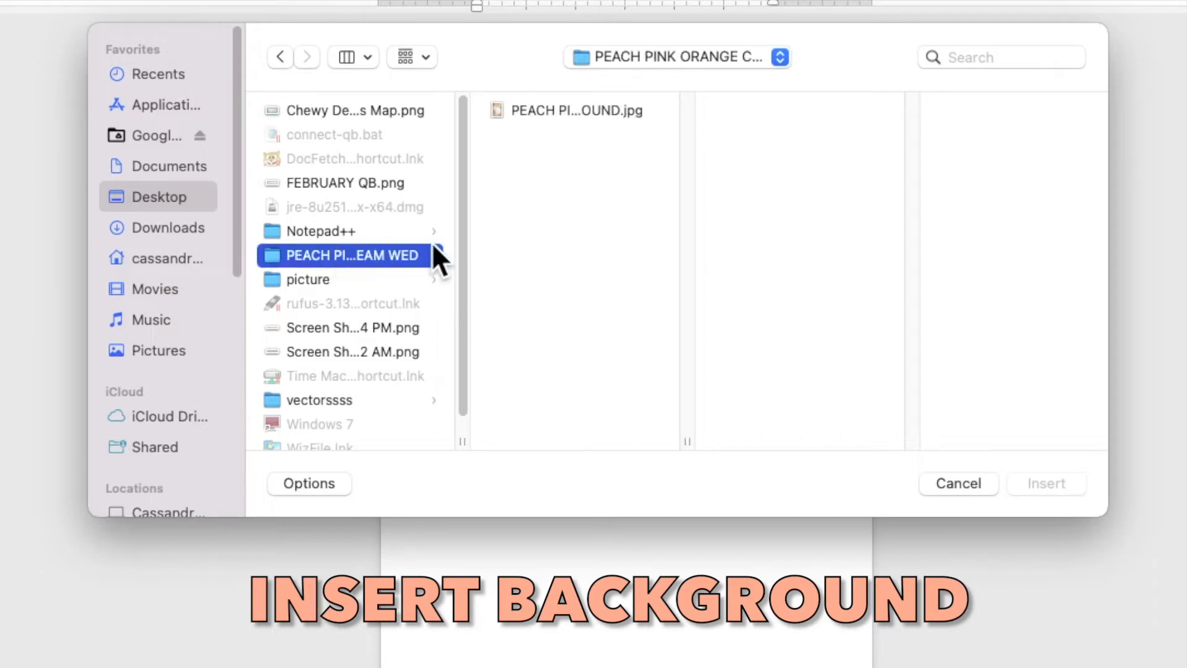
pyautogui.click(572, 104)
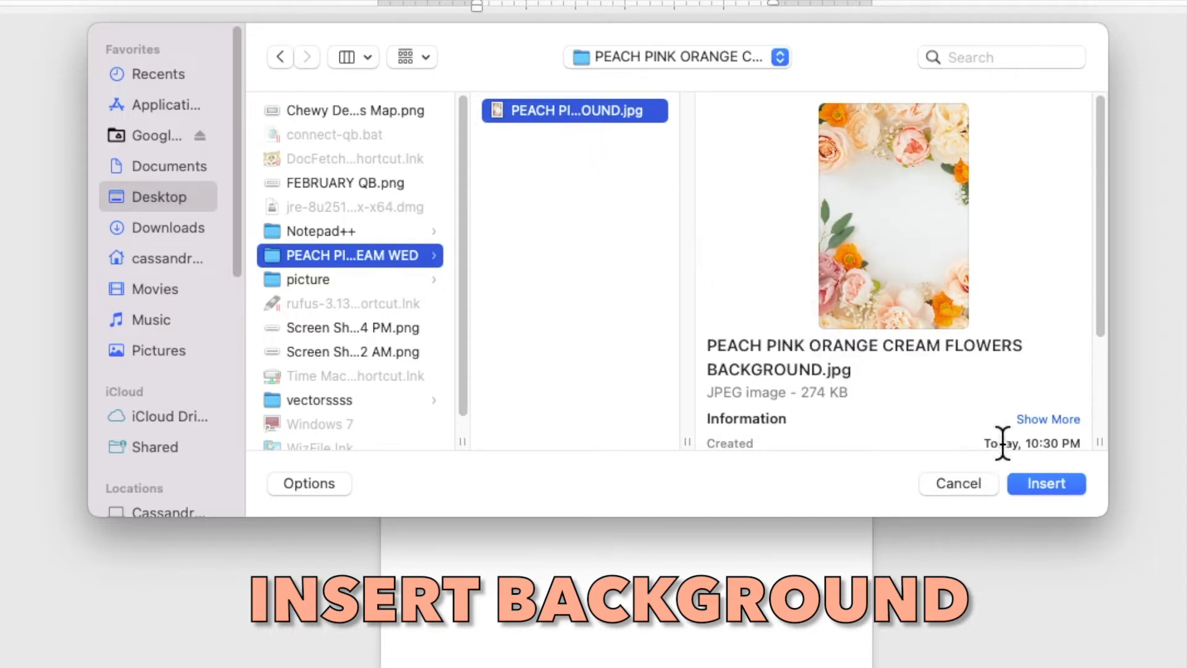
pyautogui.click(1049, 483)
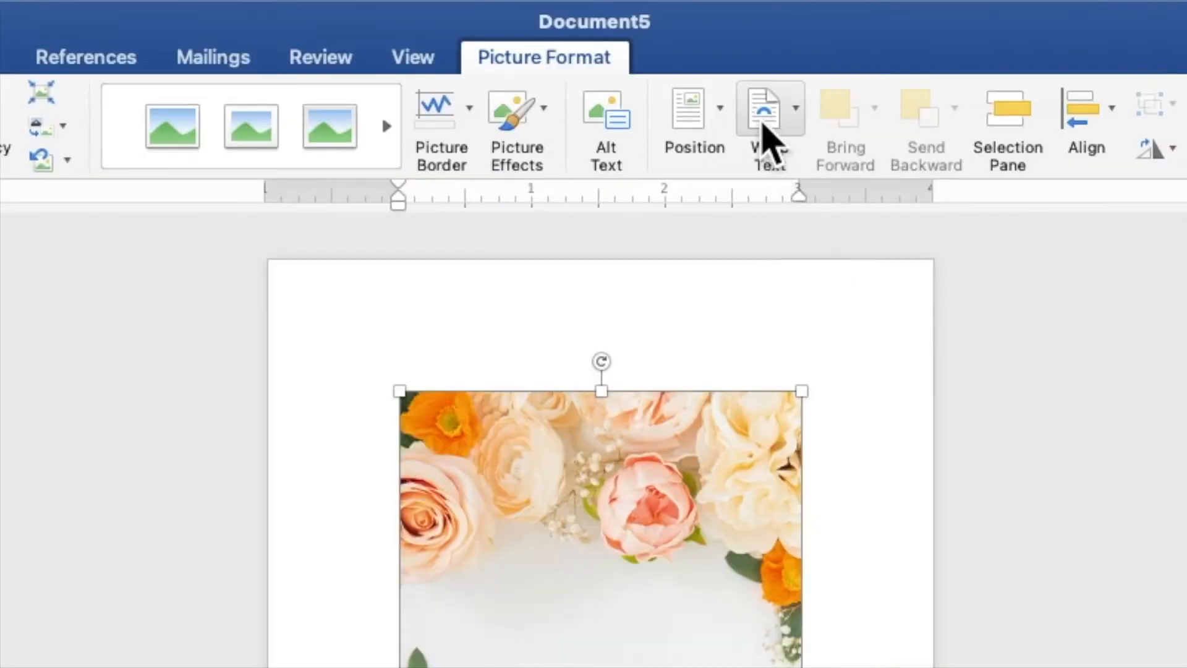
# - Place the floral picture behind text and stretch it to 7.52 x 5.01 in, filling the page
pyautogui.click(689, 42)
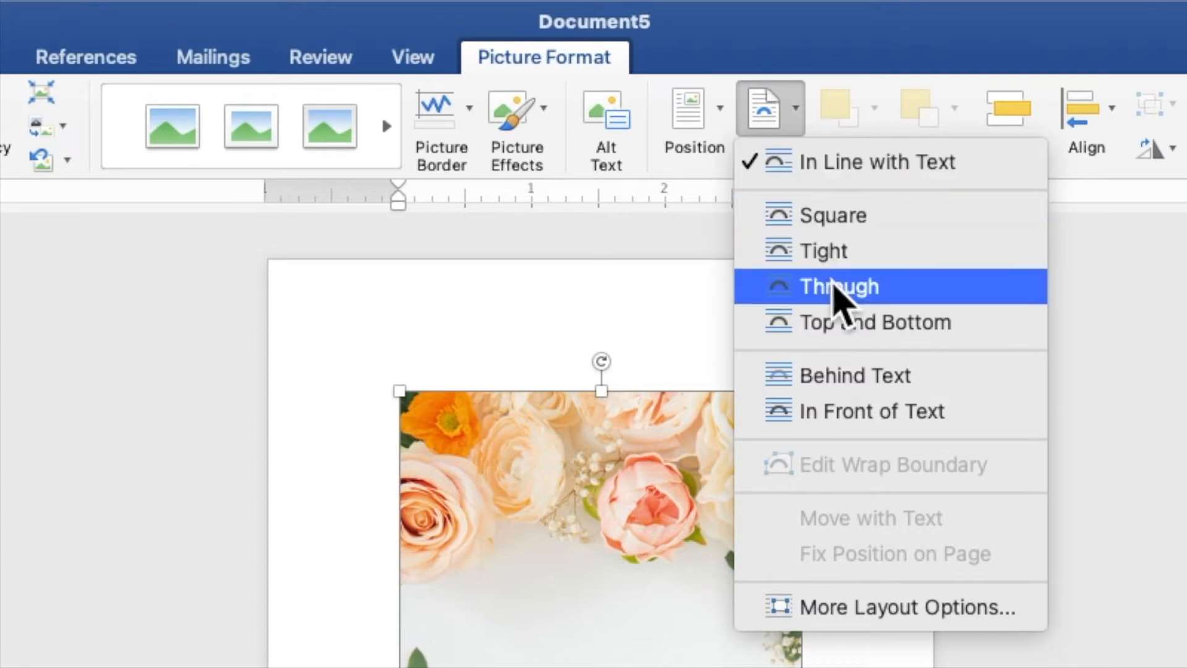
pyautogui.click(873, 379)
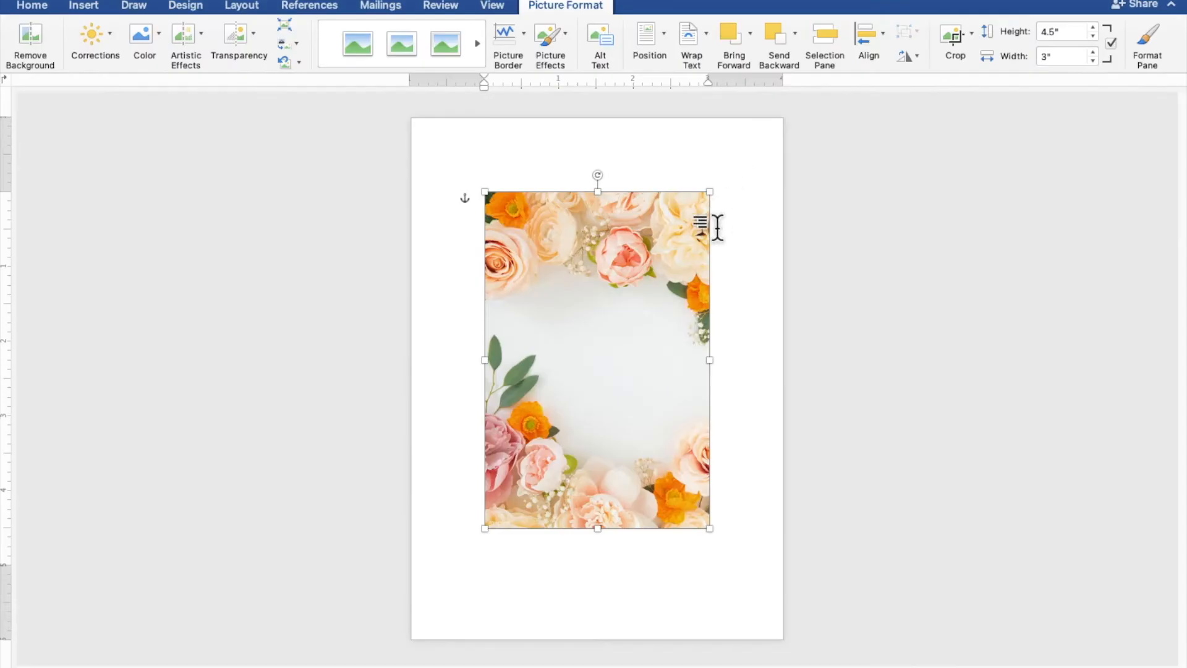
pyautogui.moveTo(694, 266); pyautogui.dragTo(618, 191)
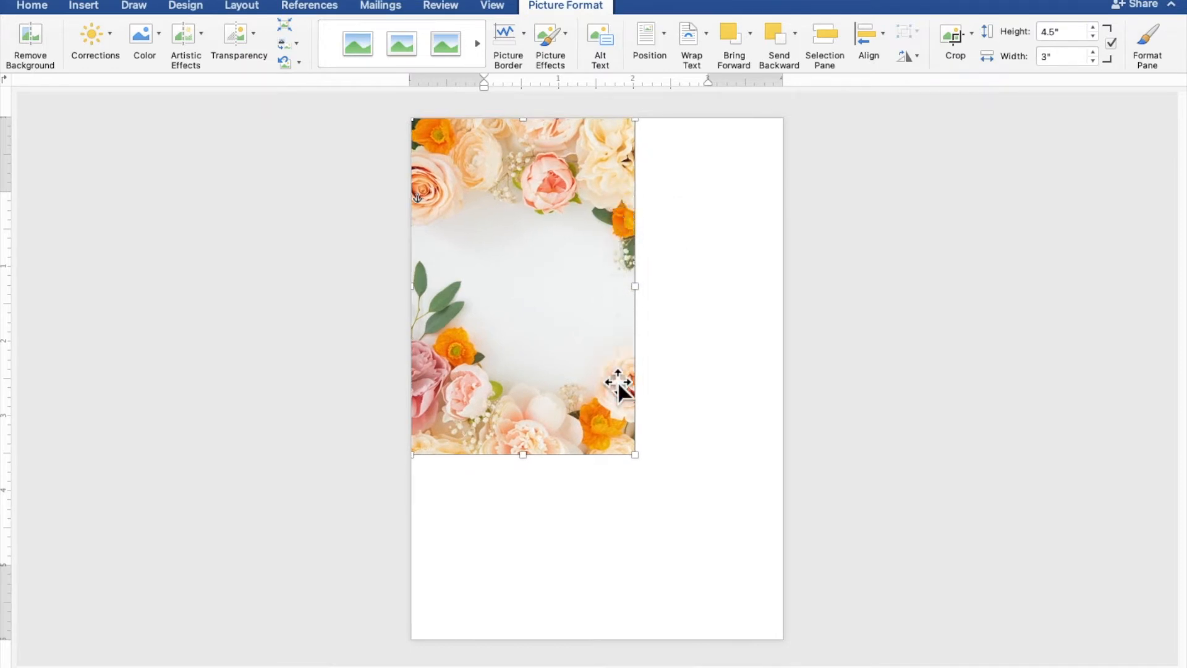
pyautogui.moveTo(633, 456); pyautogui.dragTo(783, 631)
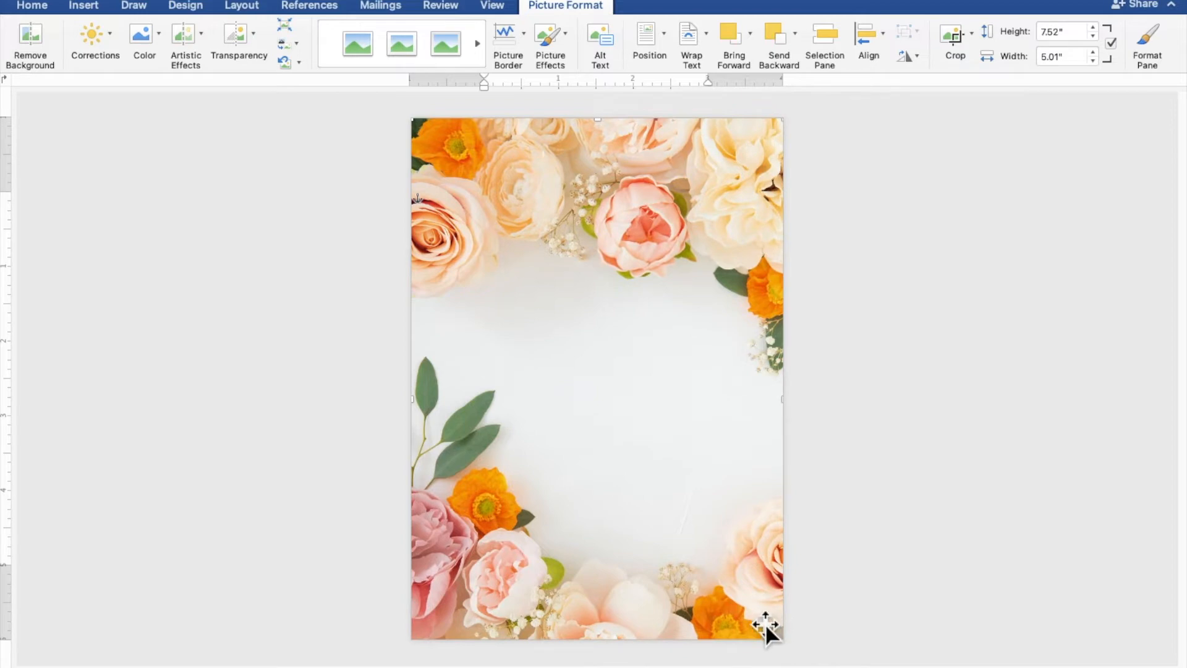
pyautogui.moveTo(714, 603); pyautogui.dragTo(716, 570)
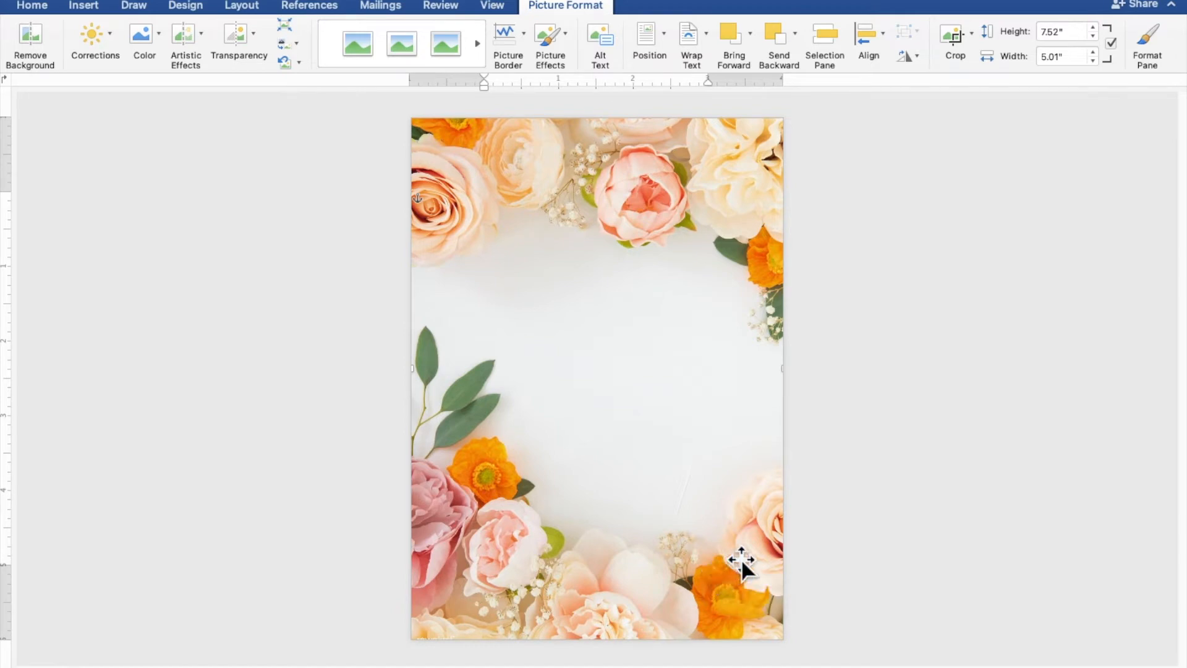
pyautogui.click(987, 503)
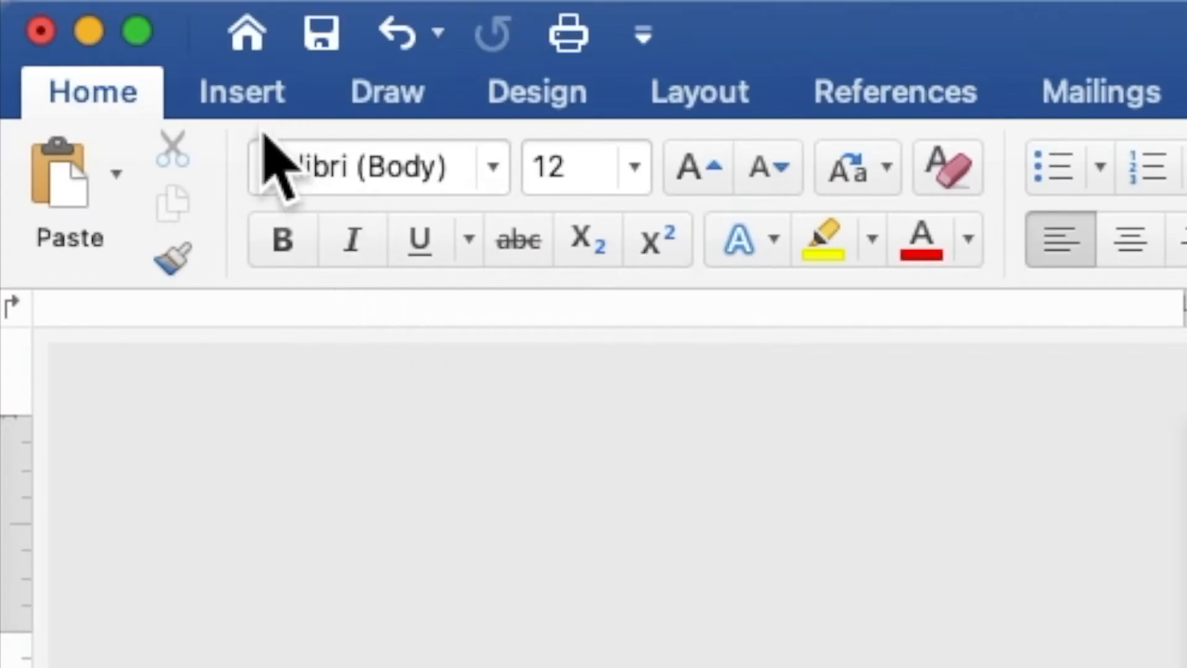
# - Draw a 4.01 x 3.21 in rectangle centred over the floral background
pyautogui.click(238, 93)
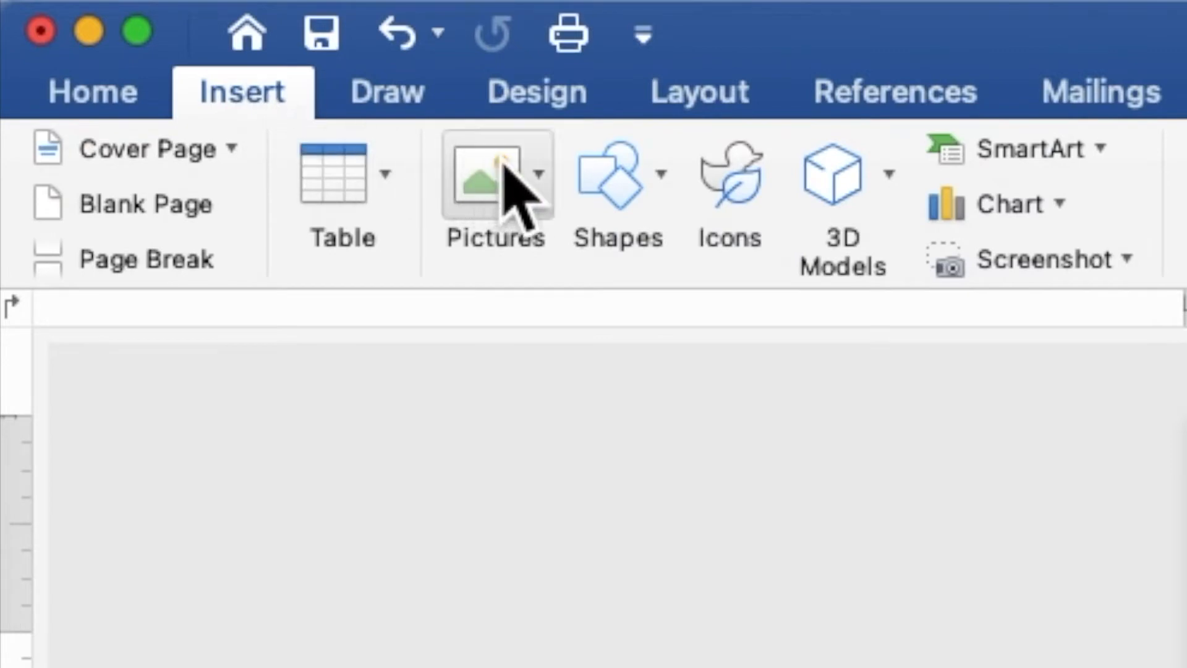
pyautogui.click(612, 198)
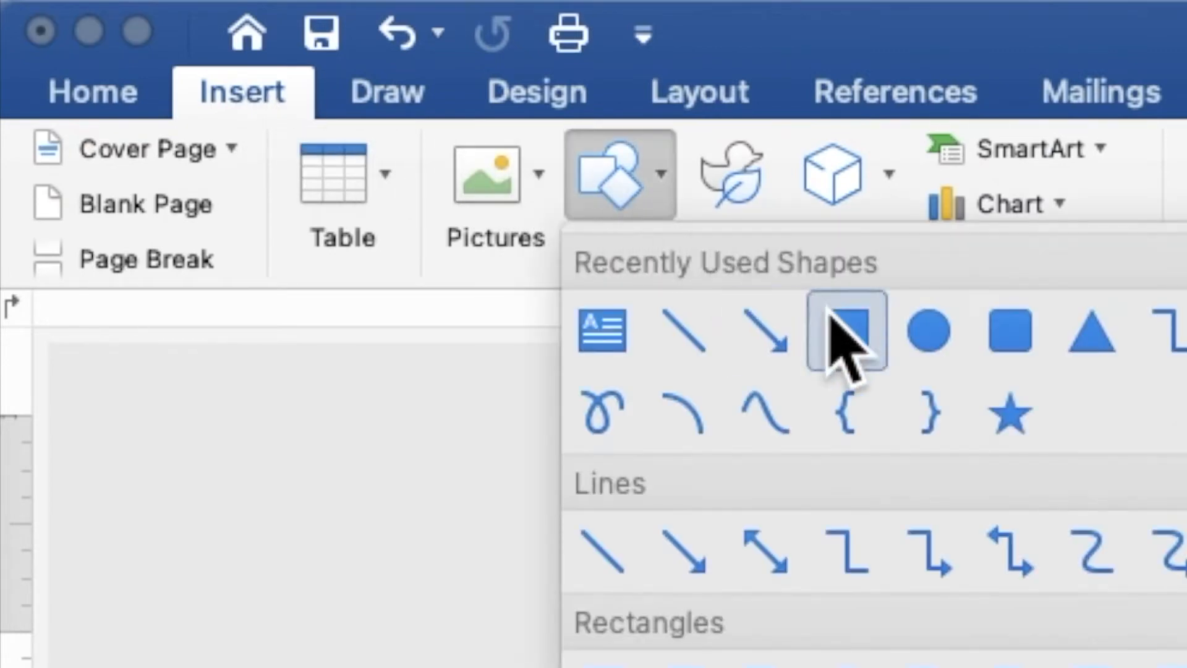
pyautogui.click(842, 334)
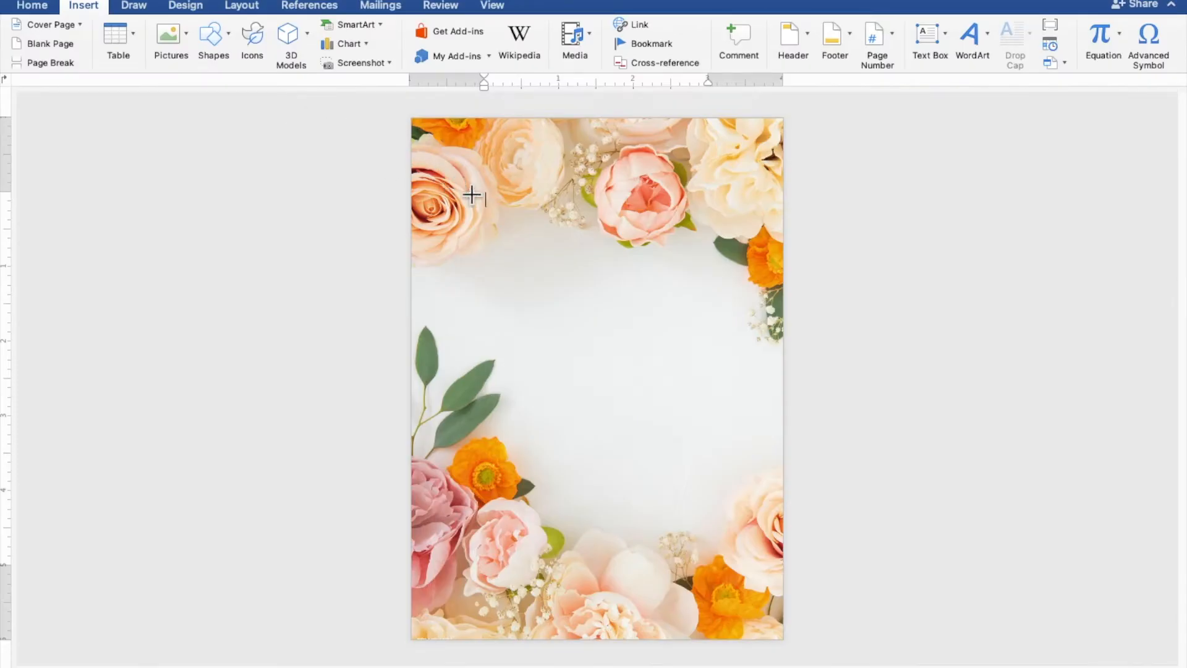
pyautogui.moveTo(506, 216)
pyautogui.mouseDown()
pyautogui.moveTo(617, 443)
pyautogui.moveTo(745, 515)
pyautogui.mouseUp()
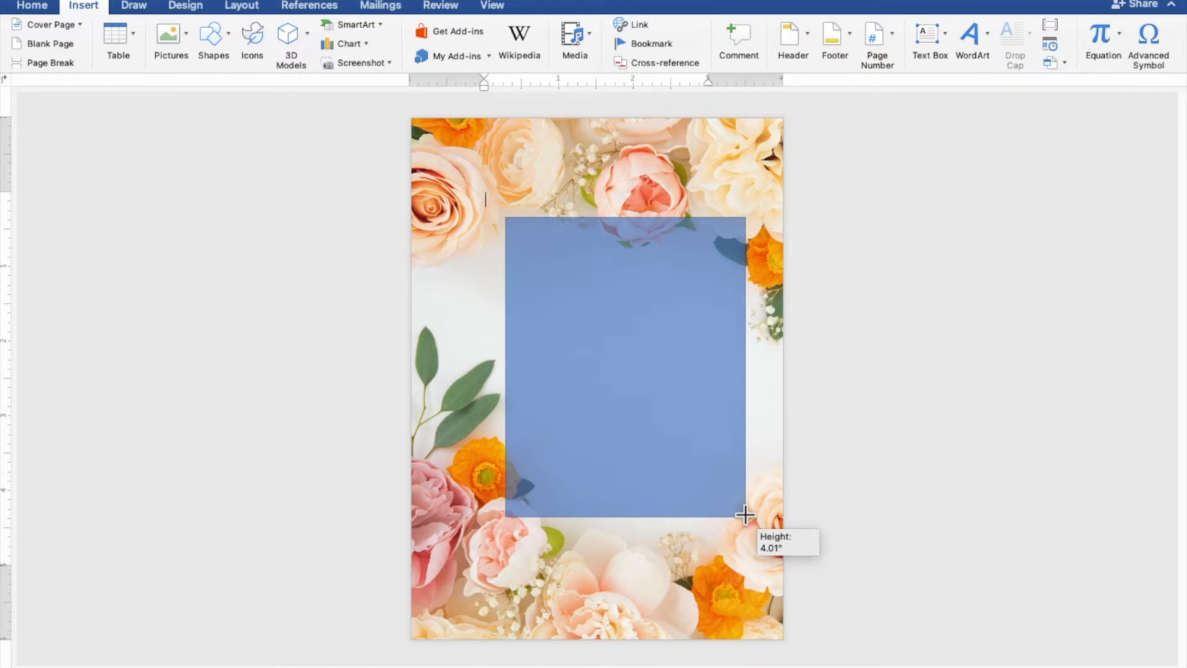
pyautogui.moveTo(746, 515); pyautogui.dragTo(746, 516)
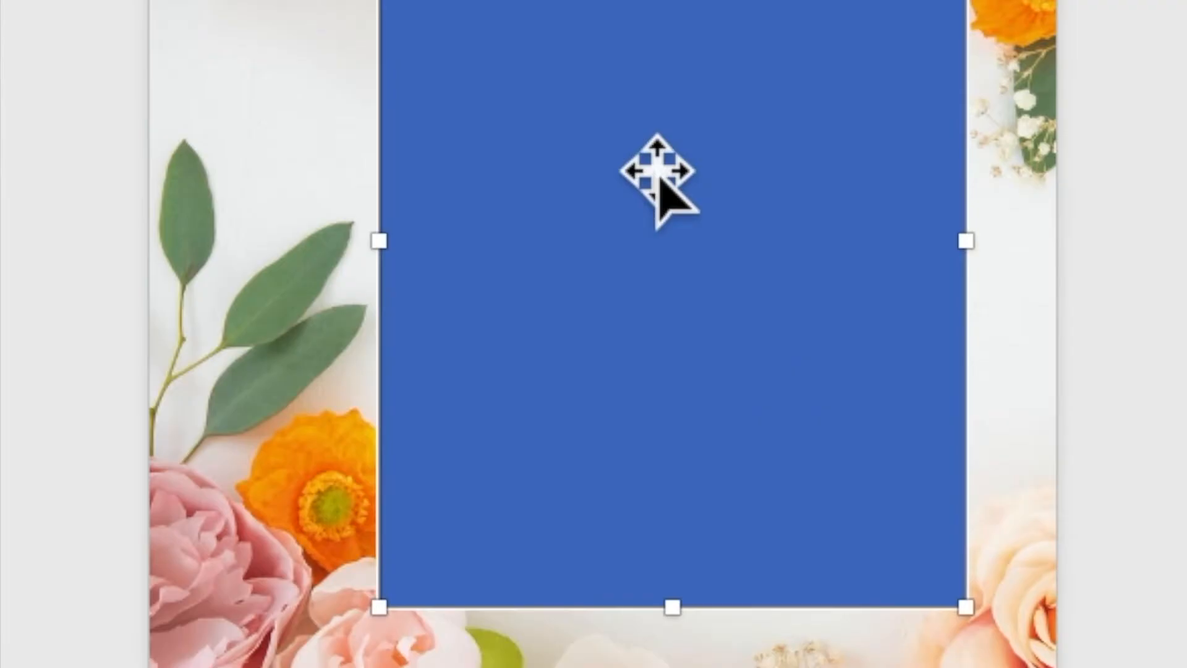
# - Make the rectangle hold text and type 'TOGETHER WITH THEIR FAMILIES' followed by a blank line
pyautogui.rightClick(620, 336)
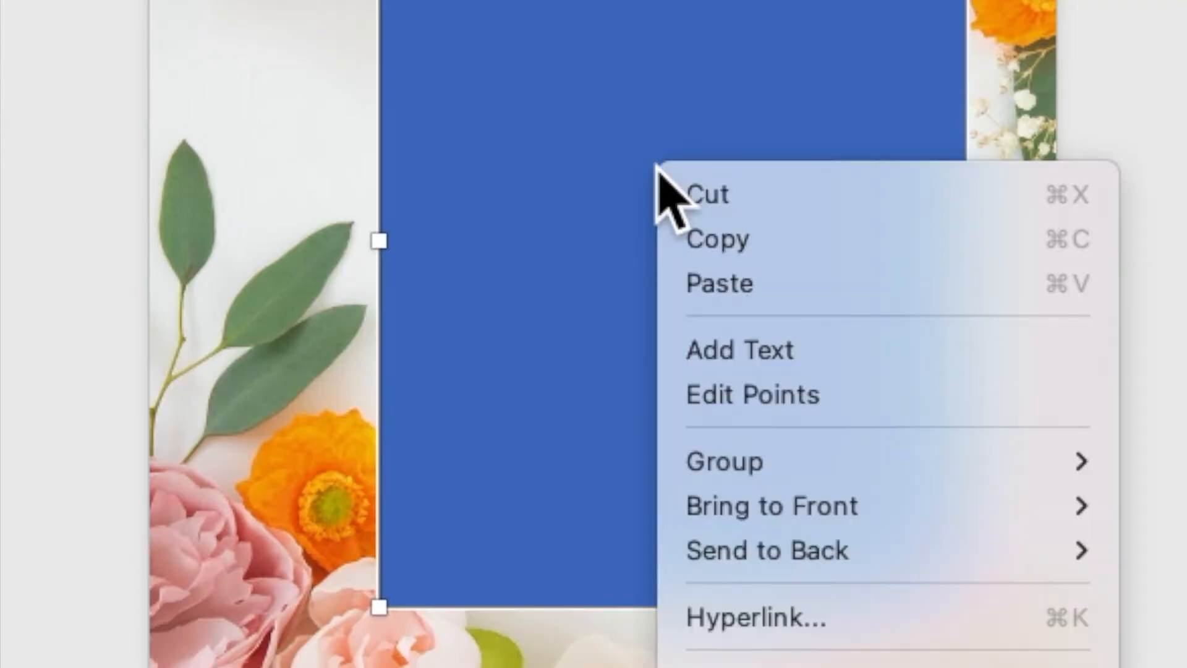
pyautogui.click(731, 351)
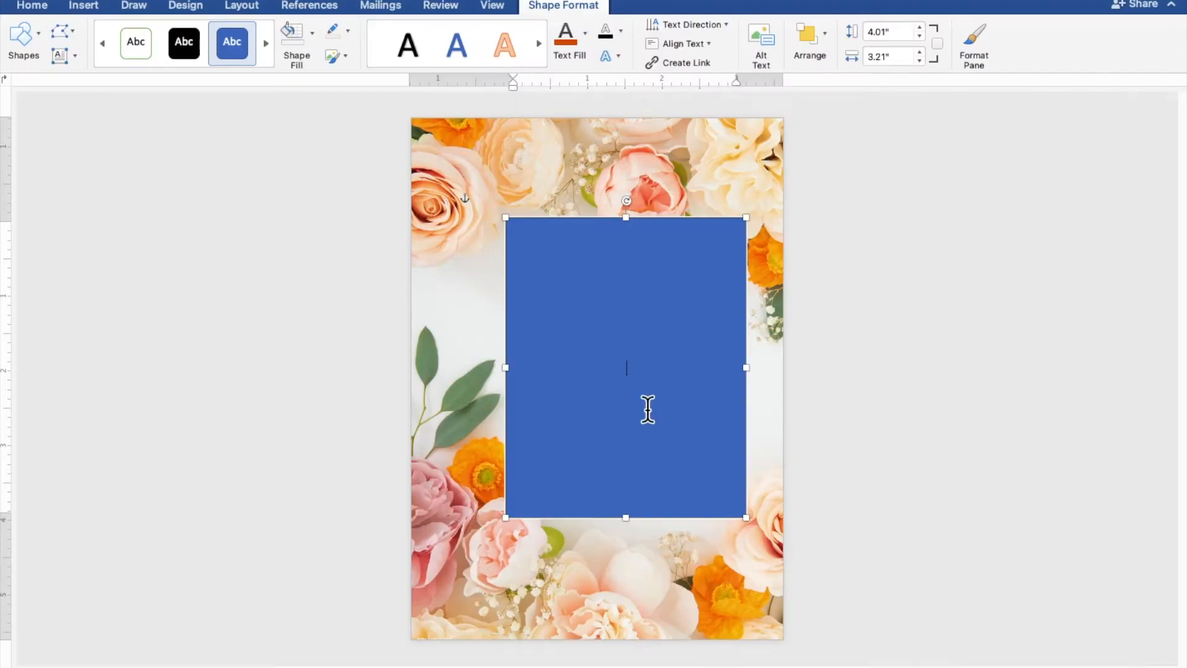
pyautogui.scroll(6, 647, 409)
pyautogui.scroll(3, 647, 410)
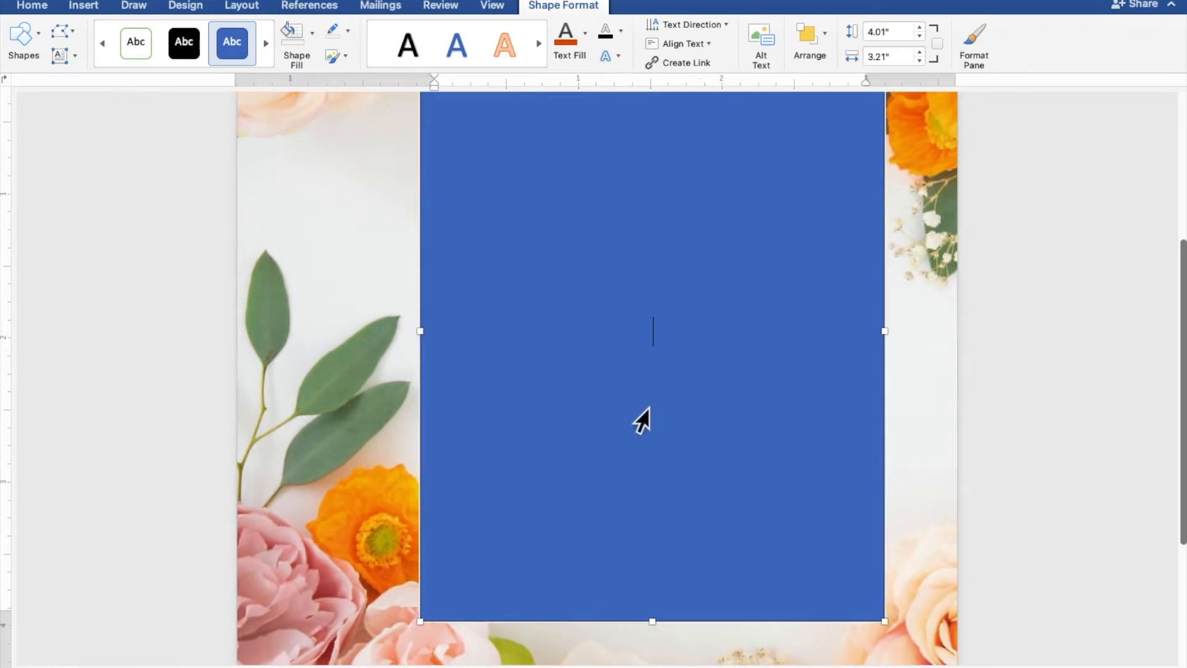
pyautogui.scroll(2, 642, 410)
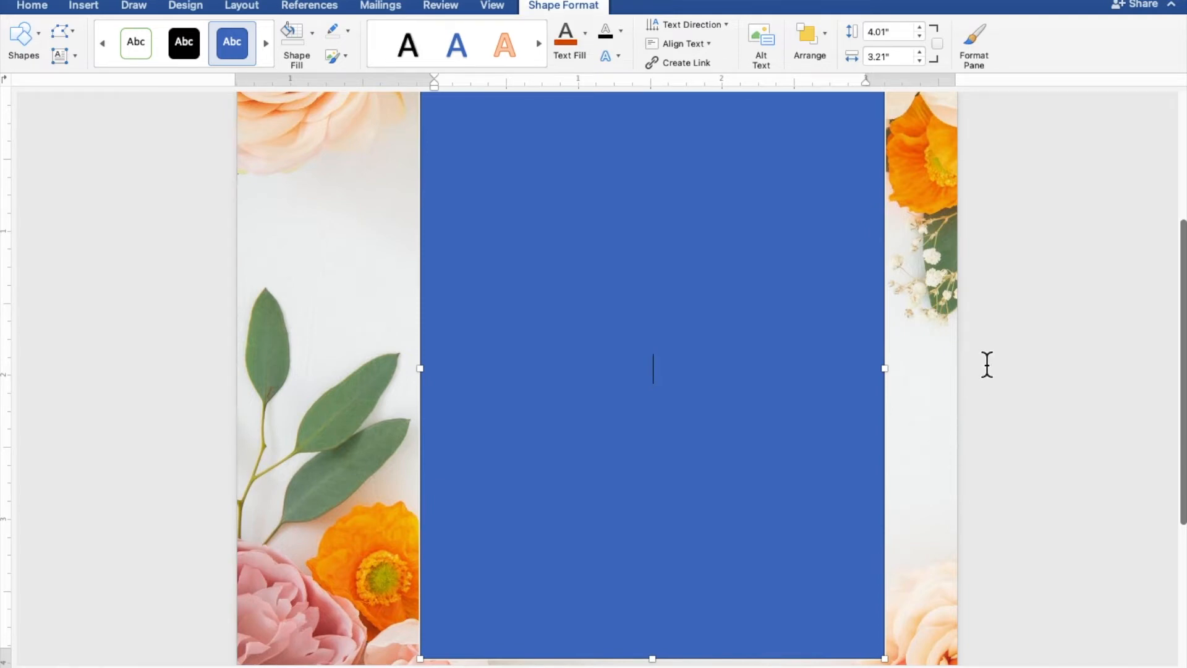
pyautogui.write('OGETHE')
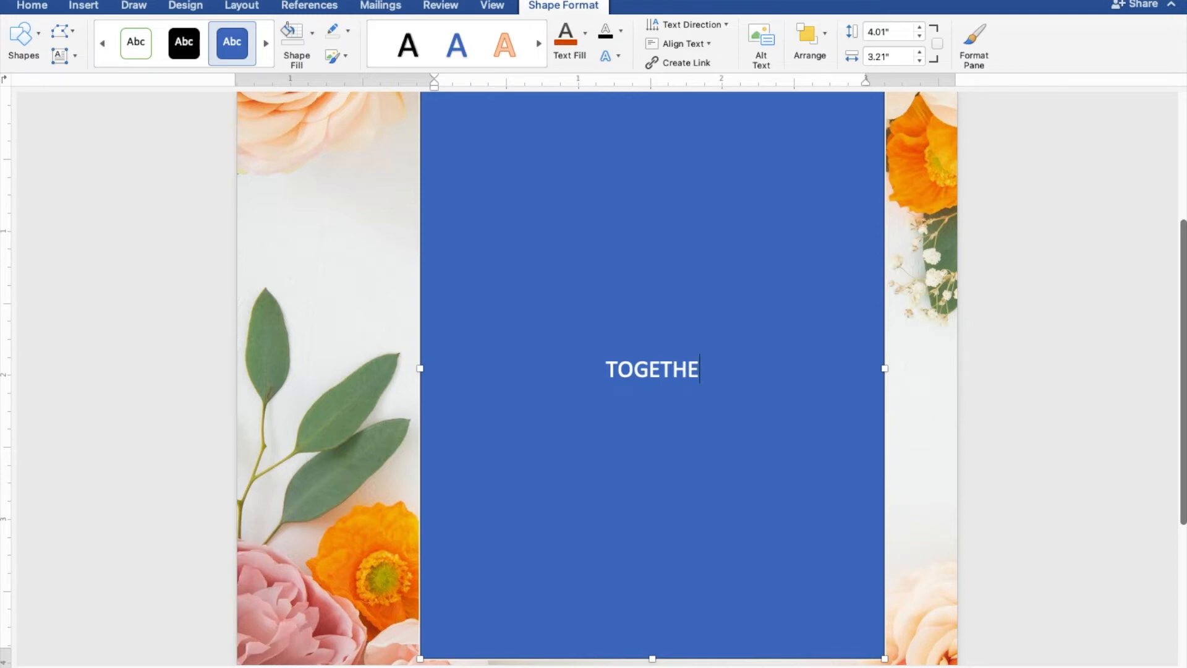
pyautogui.write('R WI')
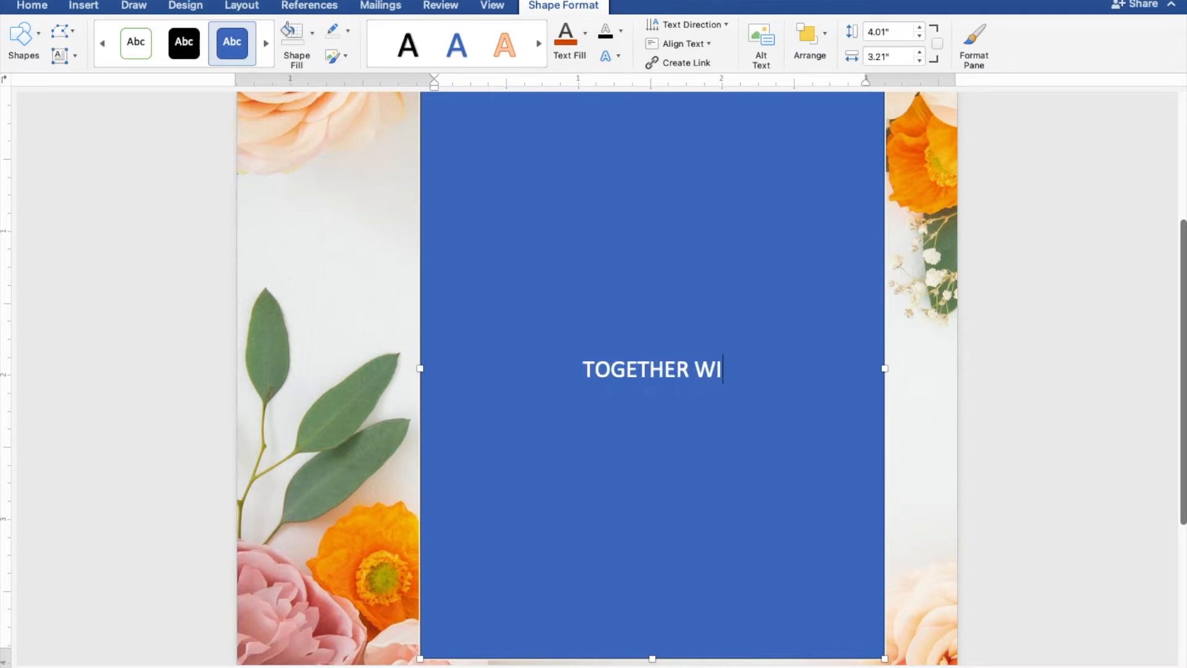
pyautogui.write('TH THEIR')
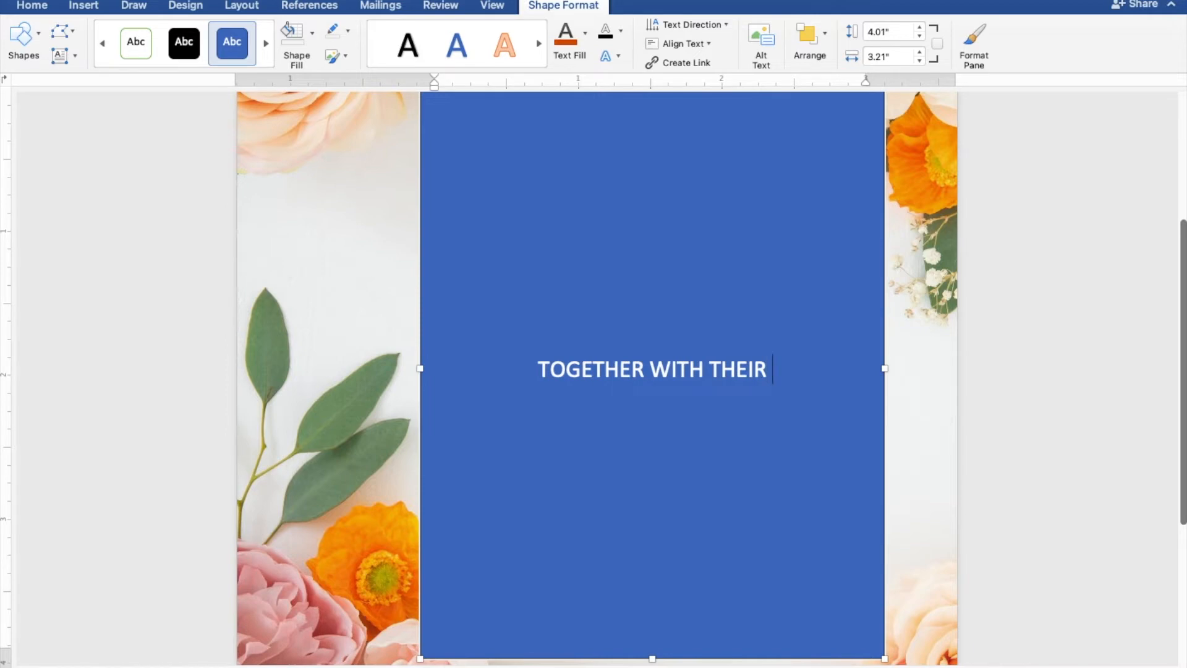
pyautogui.write(' FAMILIES')
pyautogui.press('Return')
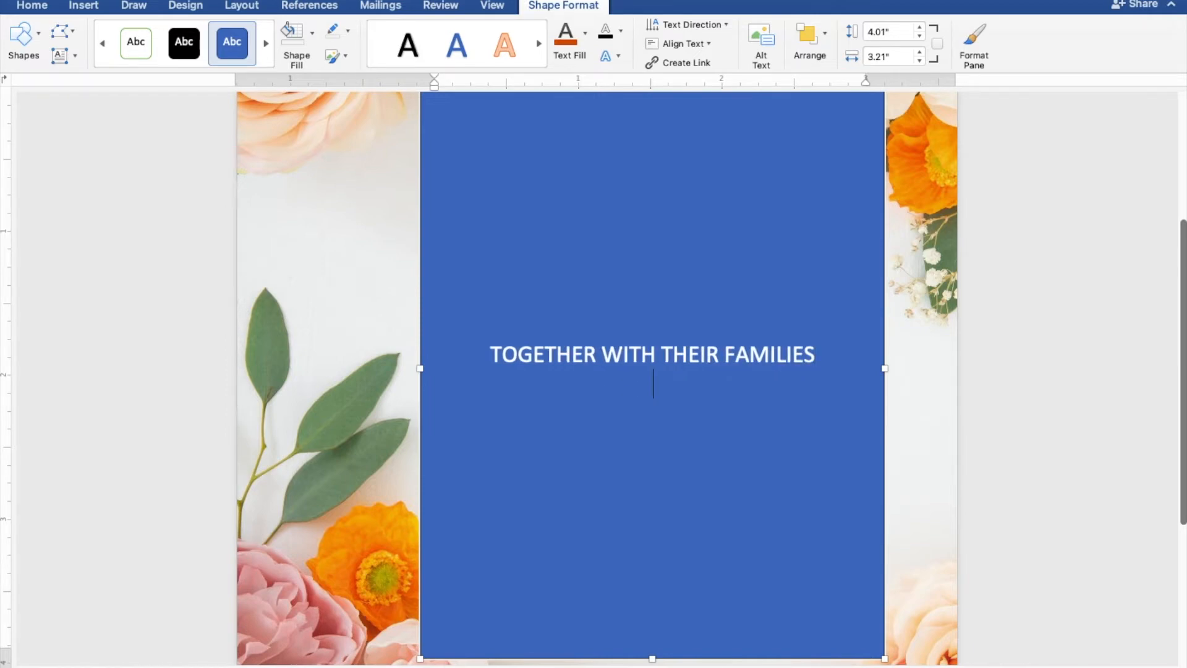
pyautogui.press('Return')
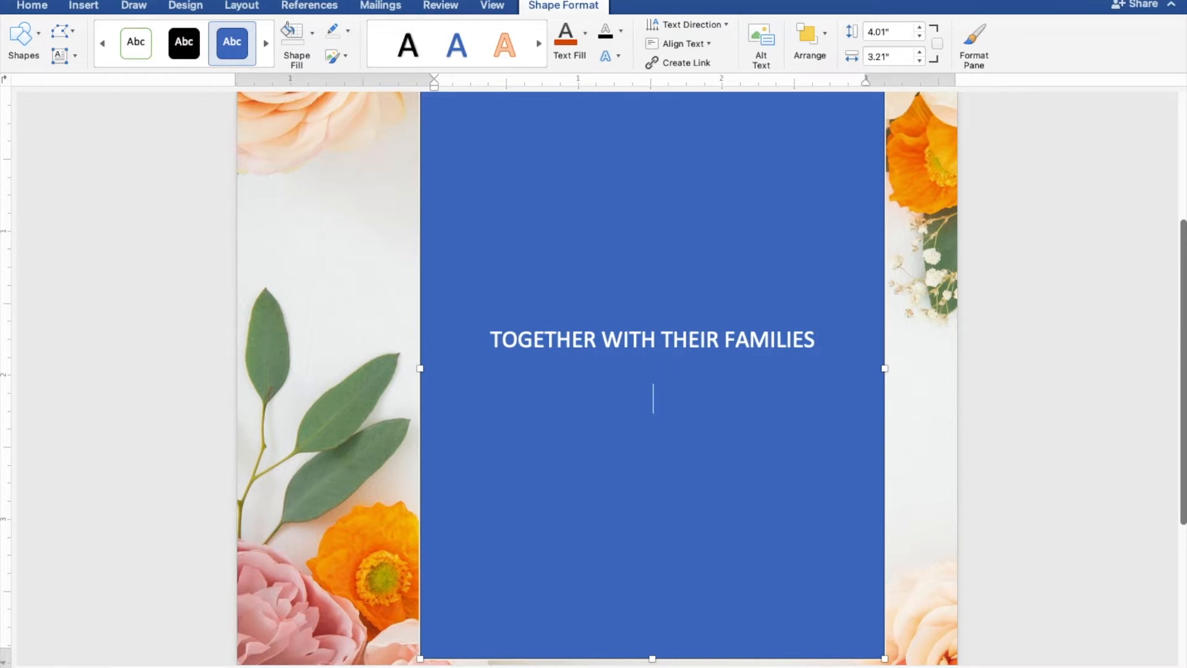
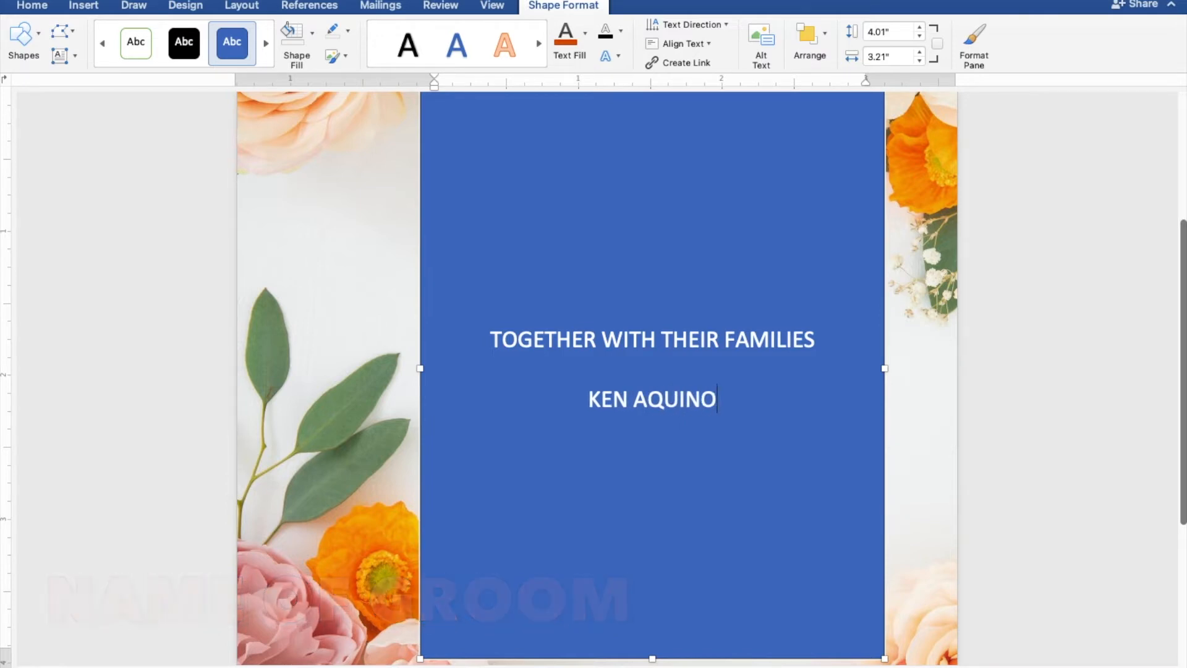
# - Add the groom's name, 'AND' and the bride's name on separate lines
pyautogui.press('Return')
pyautogui.write('AND')
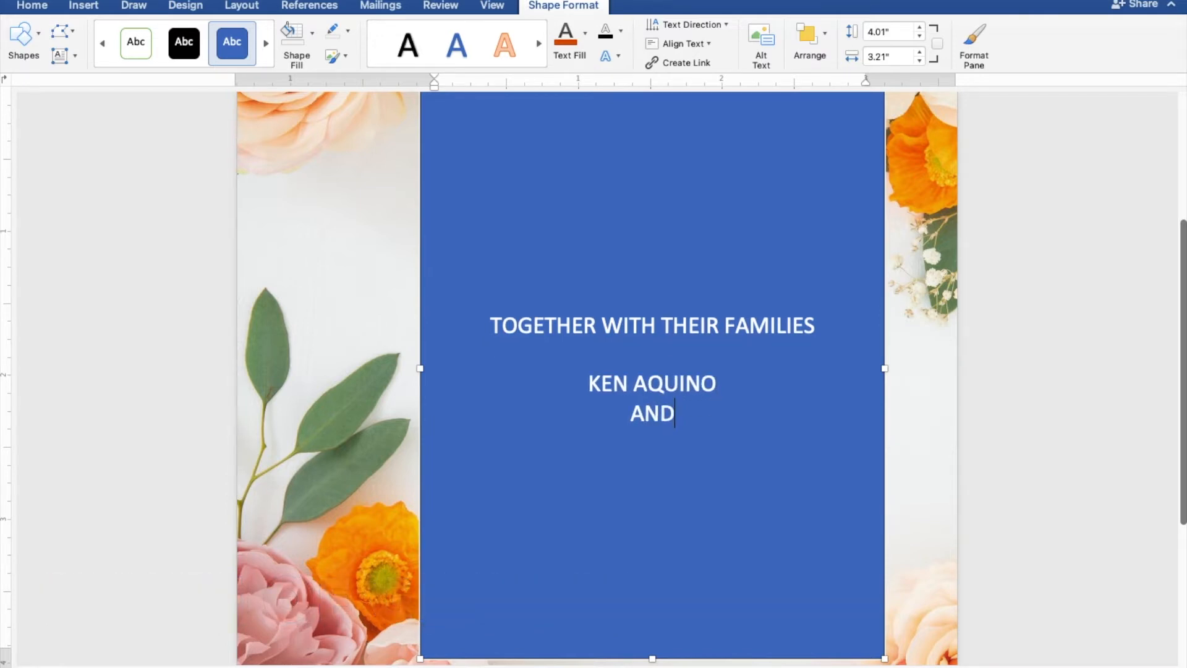
pyautogui.press('Return')
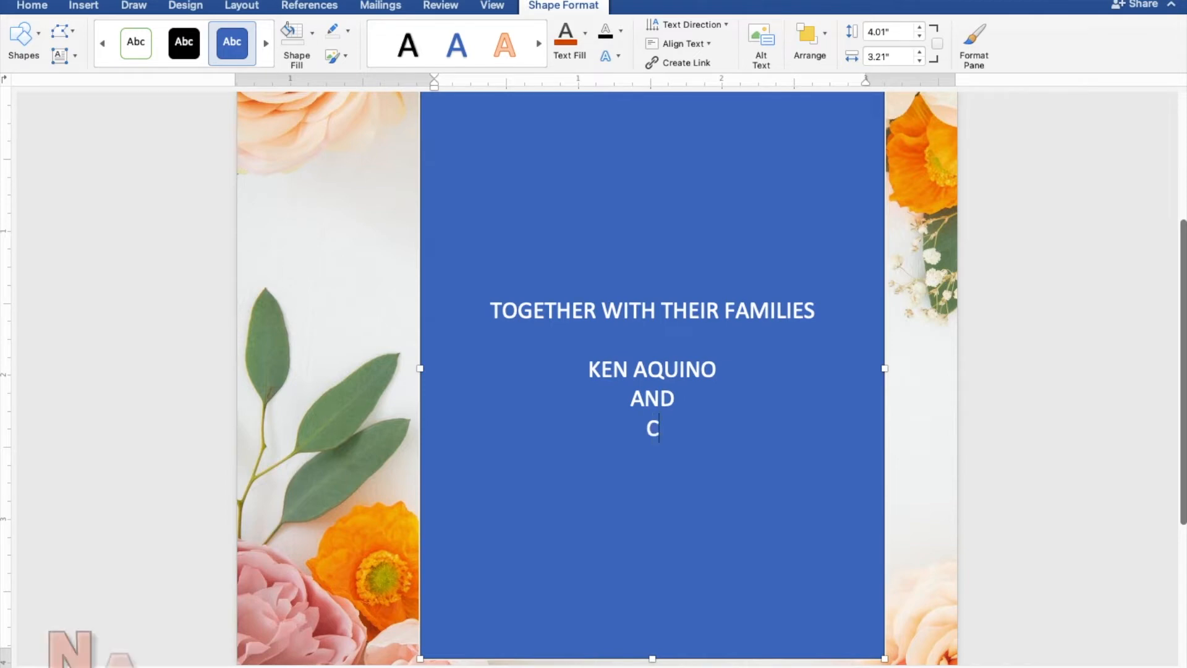
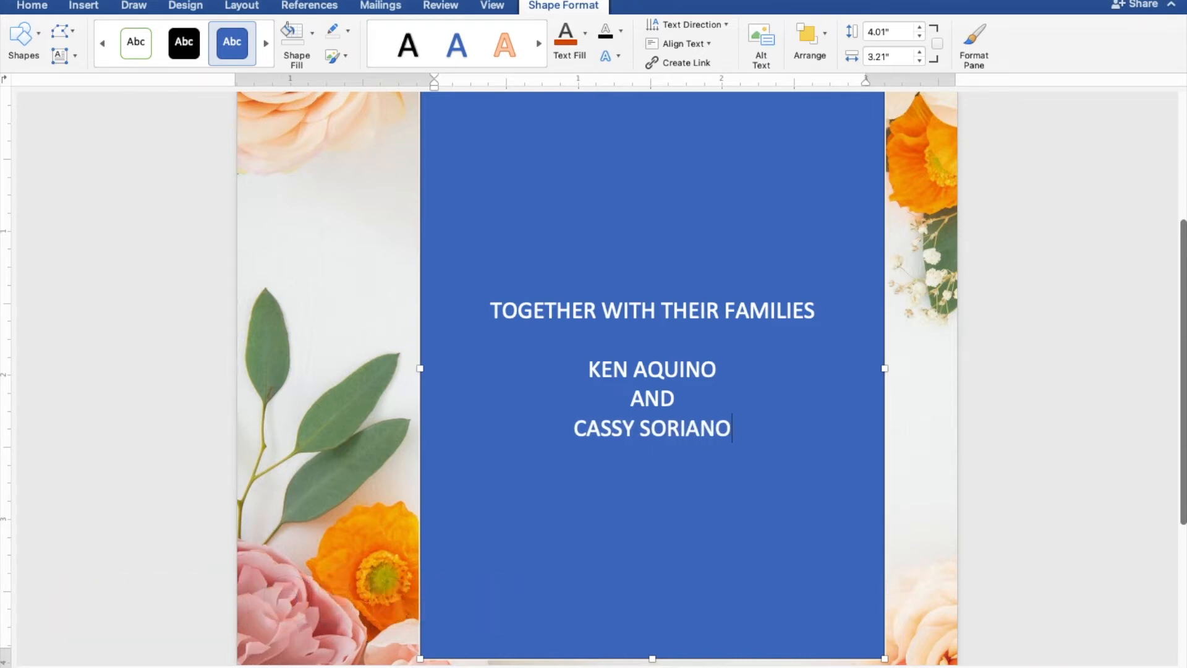
pyautogui.press('Return')
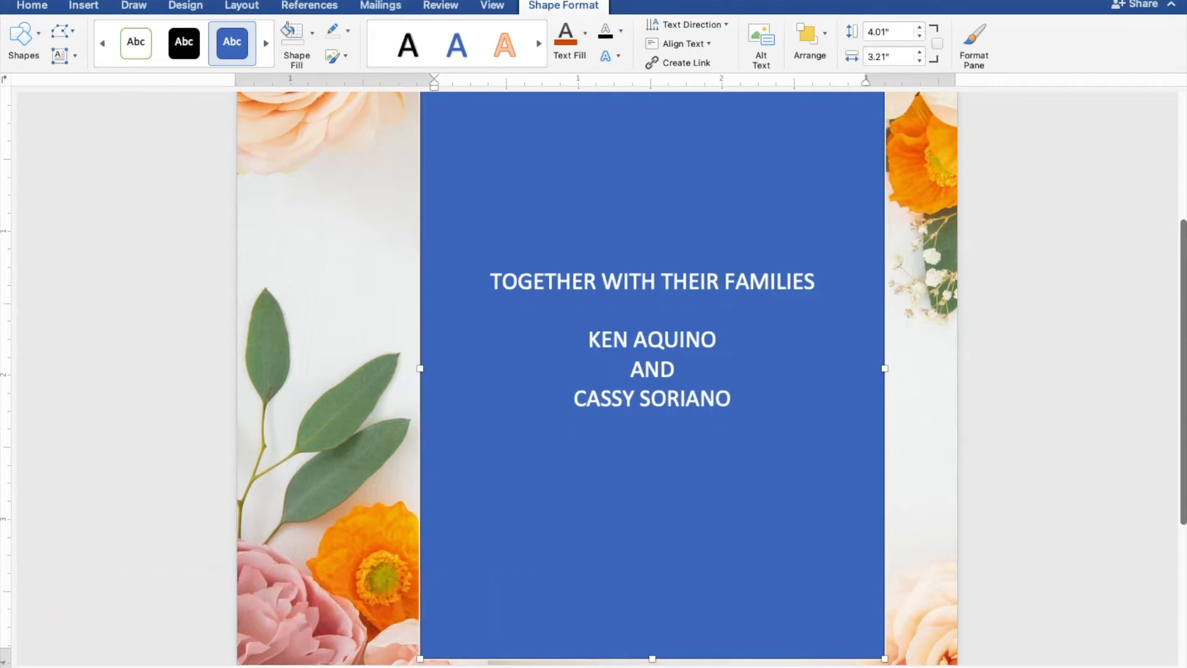
# - Add the lines 'JOYFULLY INVITE YOU TO THEIR', 'WEDDING', 'SUNDAY' and 'MARCH 27, 2022'
pyautogui.write('JOYFULLY')
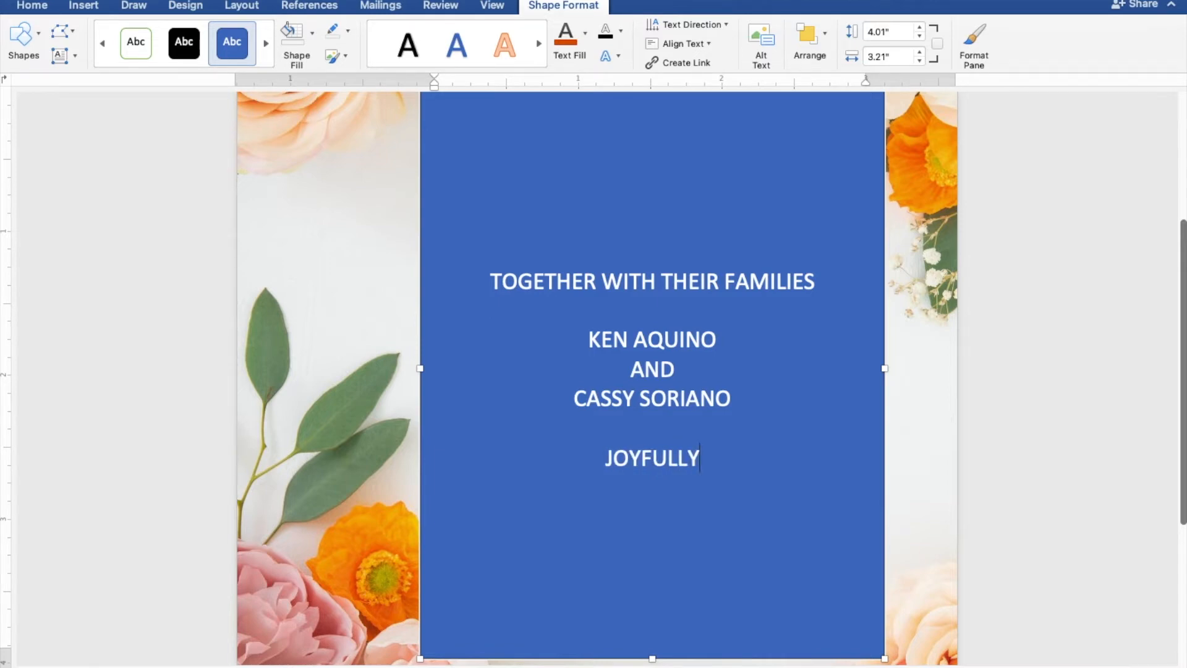
pyautogui.write(' INVI')
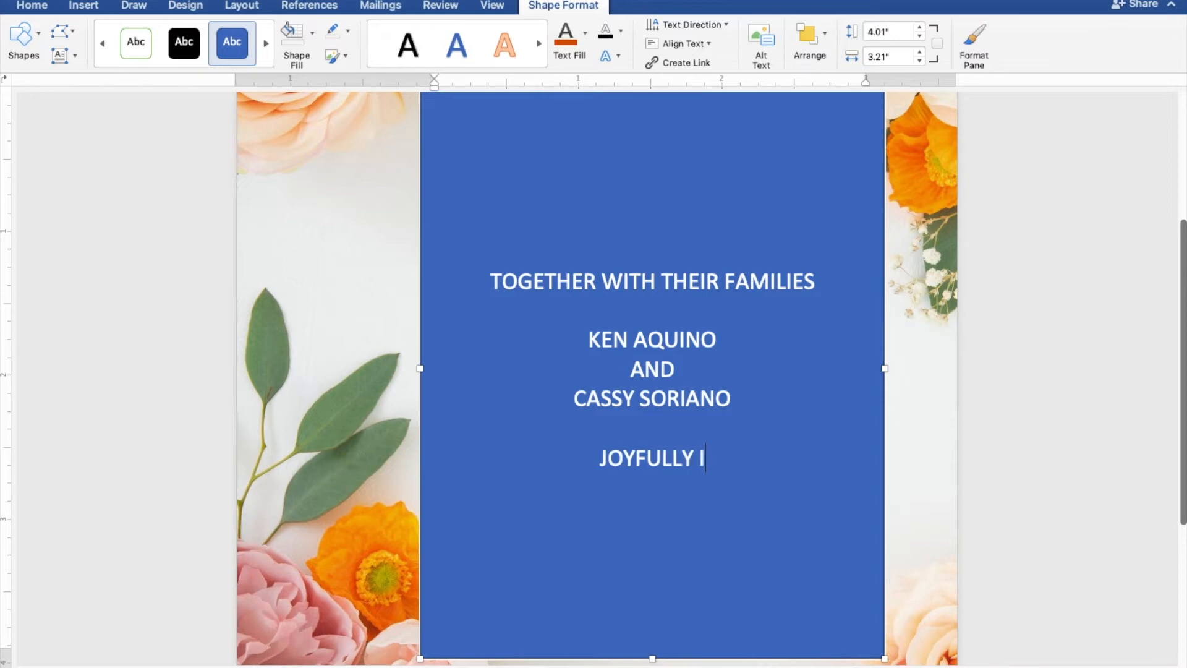
pyautogui.write('E ')
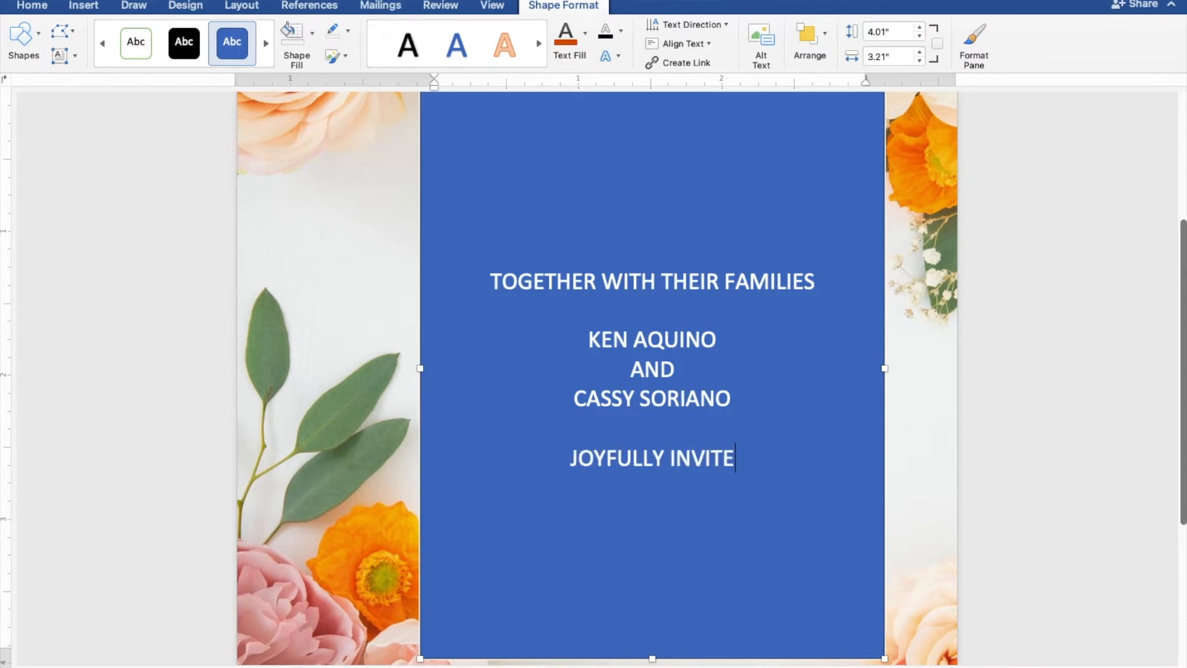
pyautogui.write('YOU')
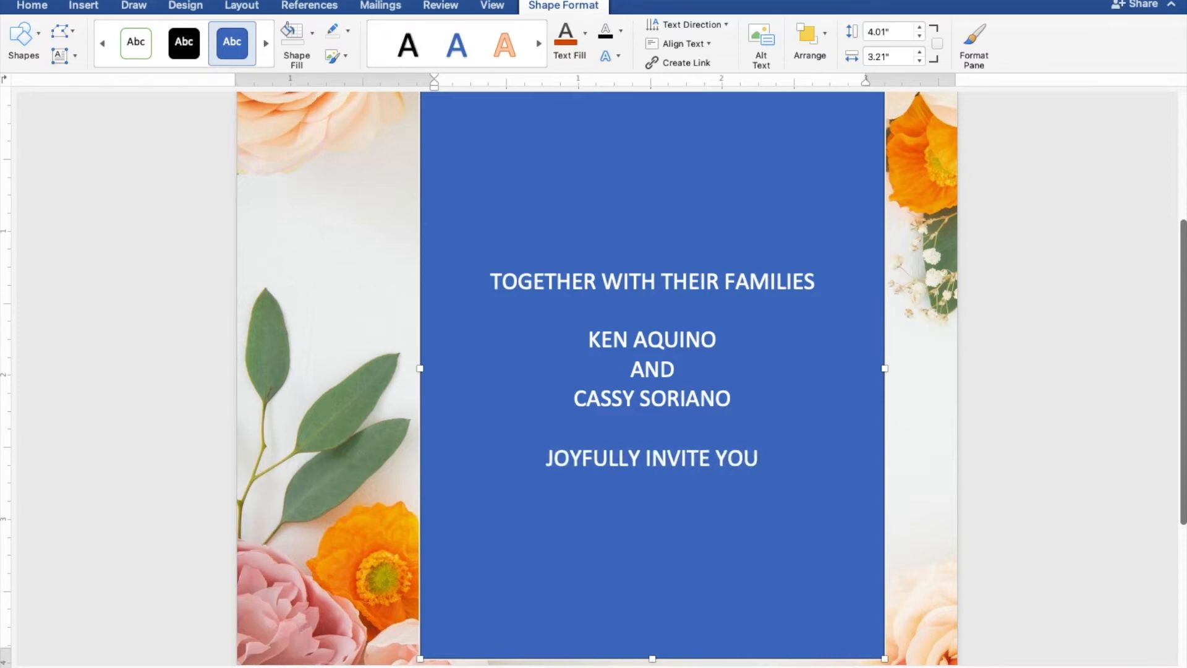
pyautogui.write(' TO ')
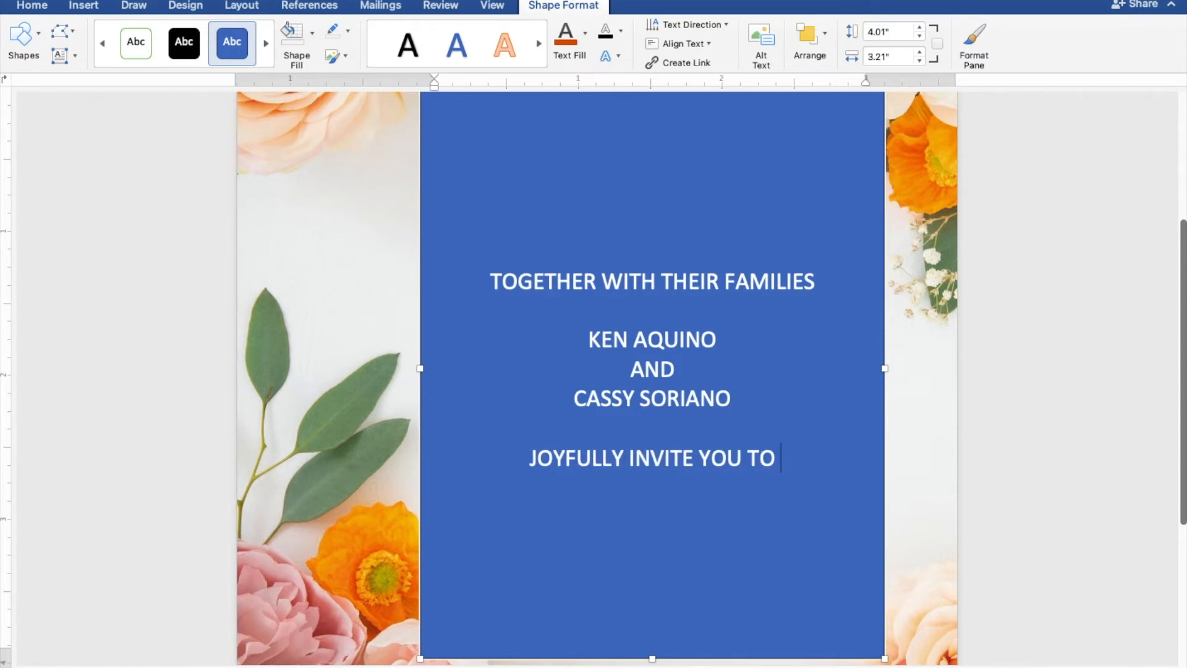
pyautogui.write('THEIR')
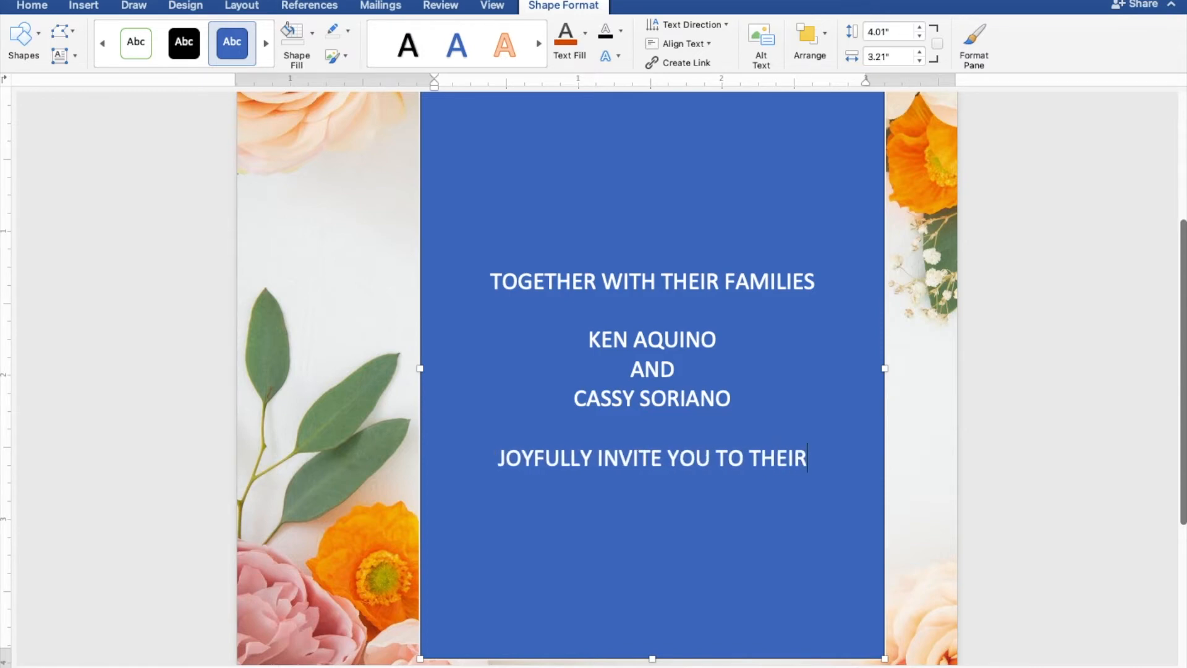
pyautogui.press('Return')
pyautogui.press('Return')
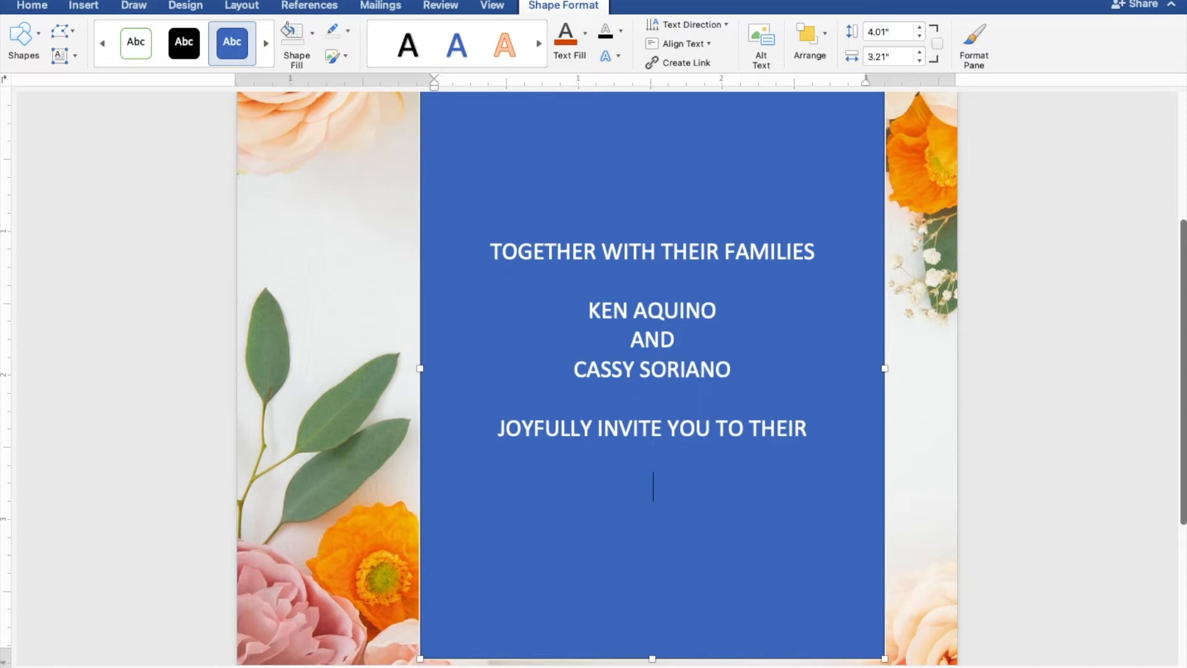
pyautogui.write('WEDDING')
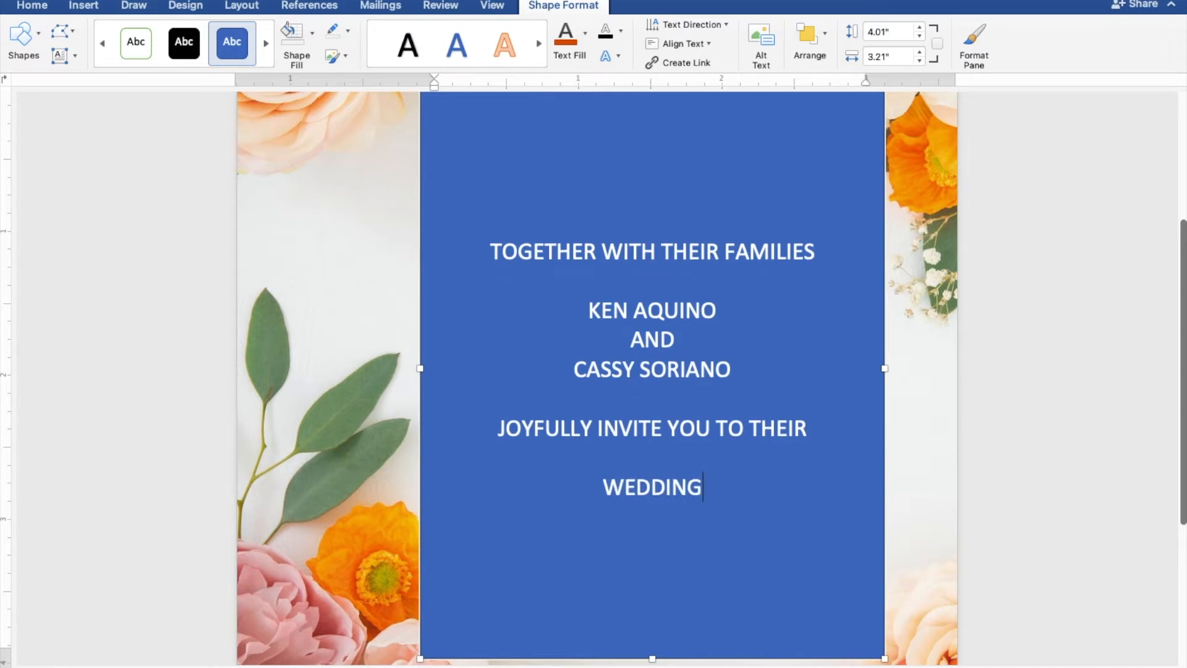
pyautogui.press('Return')
pyautogui.press('Return')
pyautogui.write('SUNDAY')
pyautogui.press('Return')
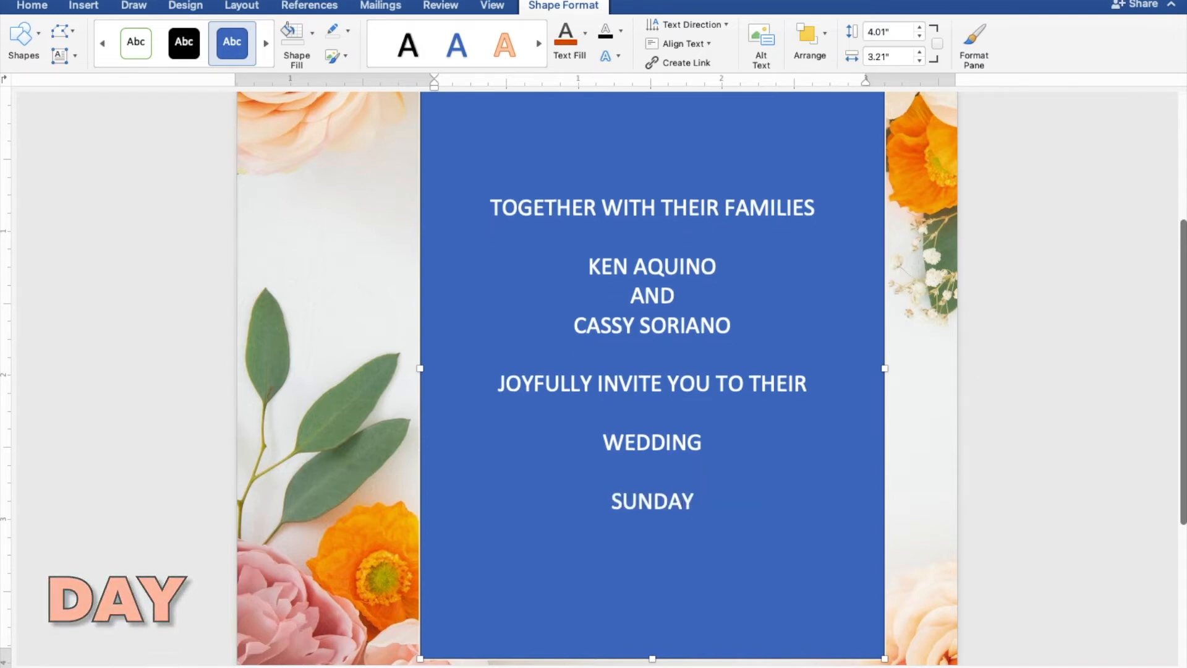
pyautogui.write('M')
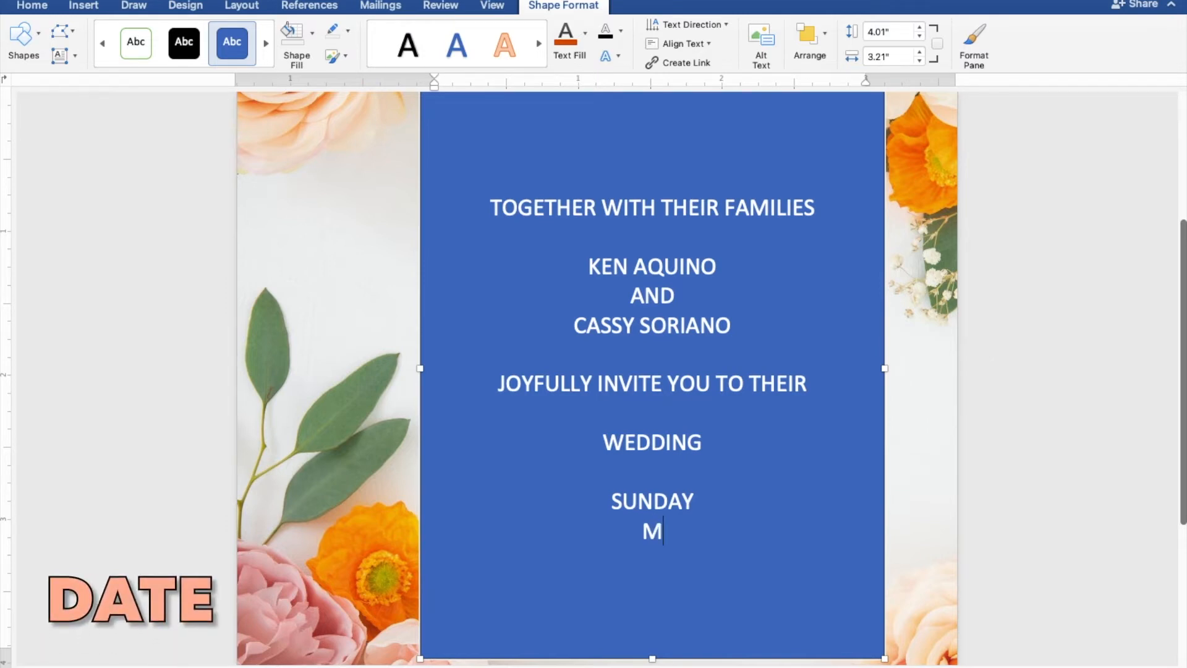
pyautogui.write('ARCH')
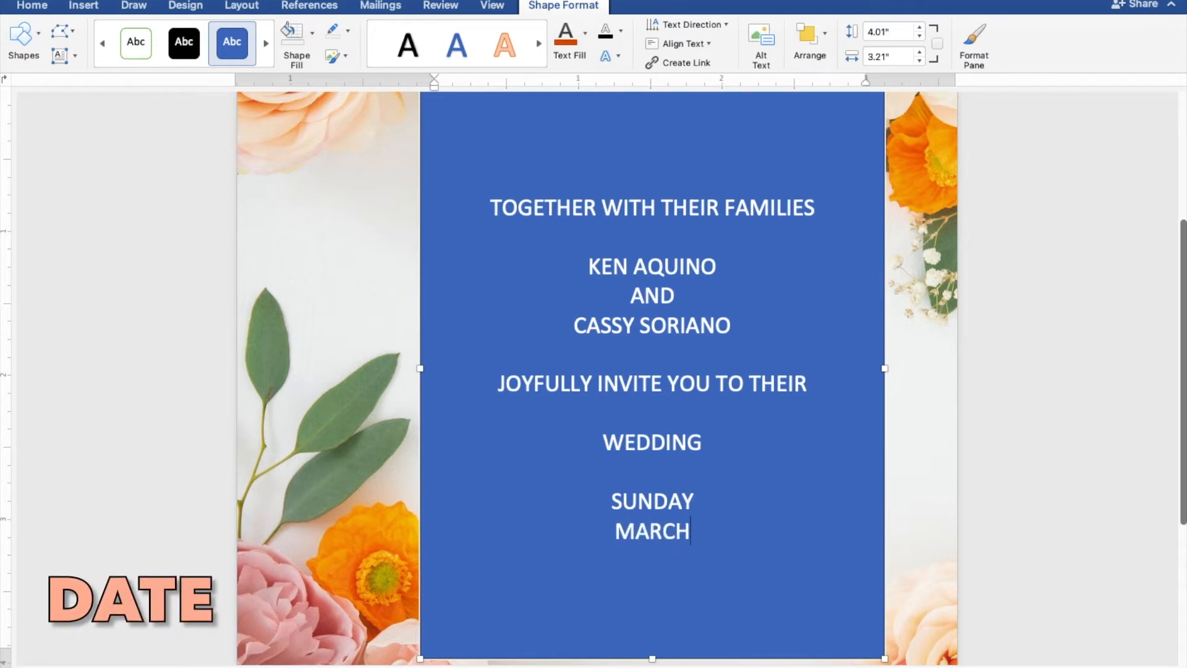
pyautogui.write(' 27')
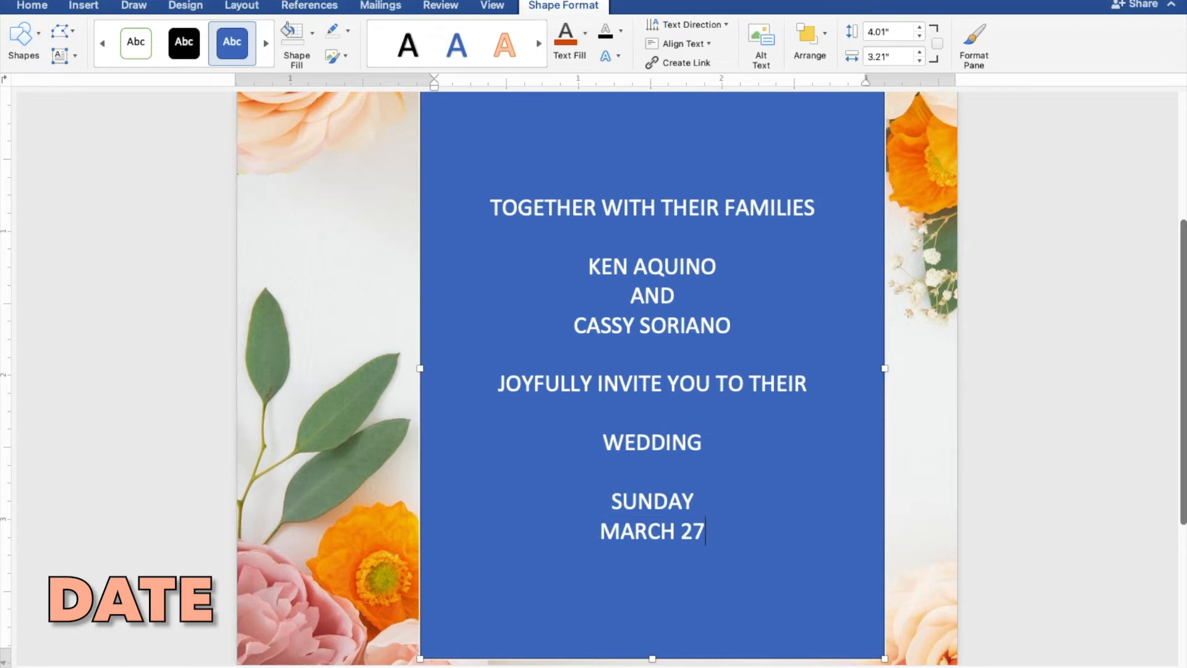
pyautogui.write(', 2')
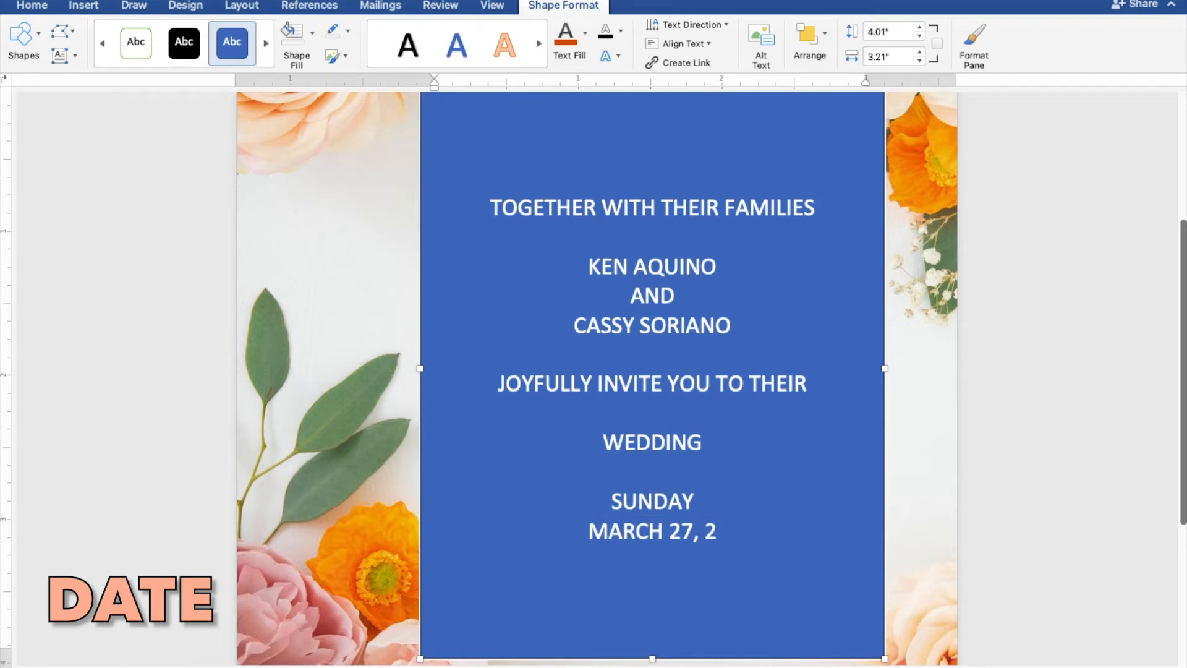
pyautogui.write('022')
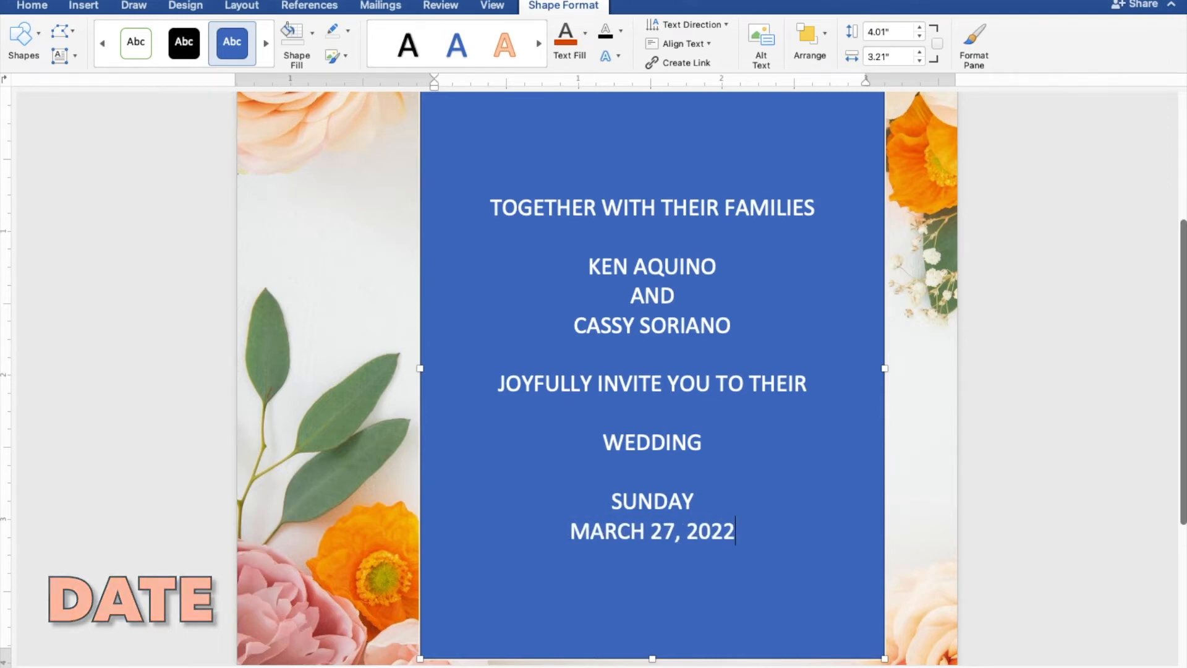
# - Add 'TEN O'CLOCK IN THE MORNING', 'ST. THOMAS AQUINAS PARISH CHURCH', 'MANGALDAN PANGASINAN' and 'RECEPTION TO FOLLOW'
pyautogui.press('Return')
pyautogui.write('TE')
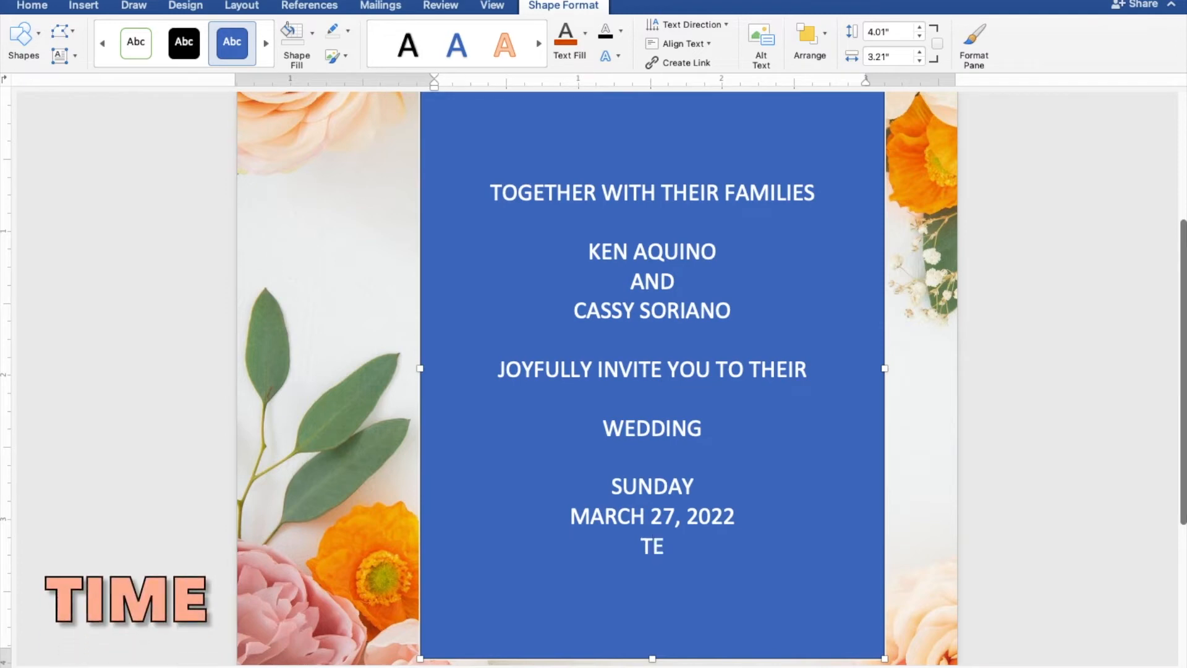
pyautogui.write("N O'CL")
pyautogui.write('OCK ')
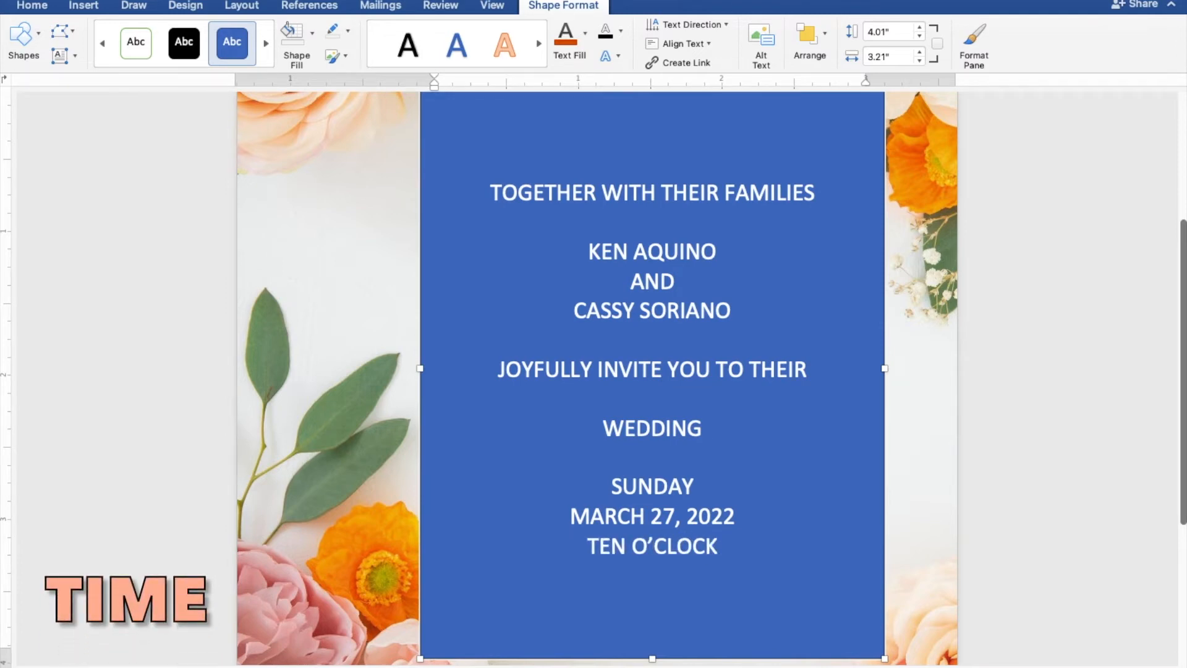
pyautogui.write('IN')
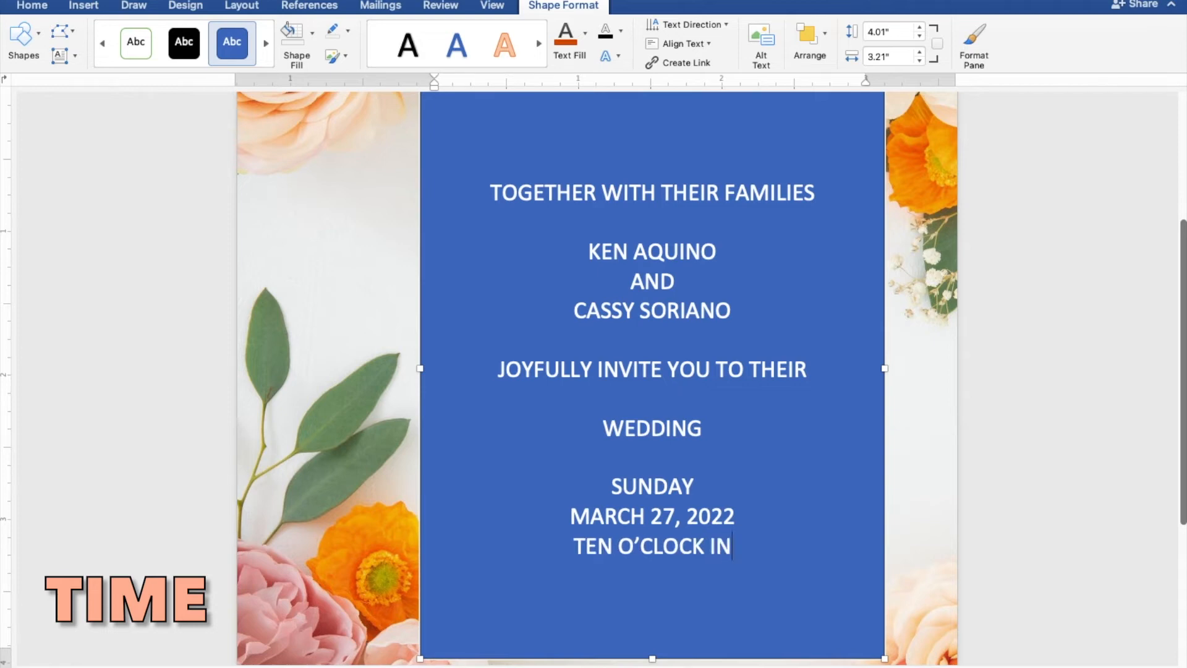
pyautogui.write(' THE')
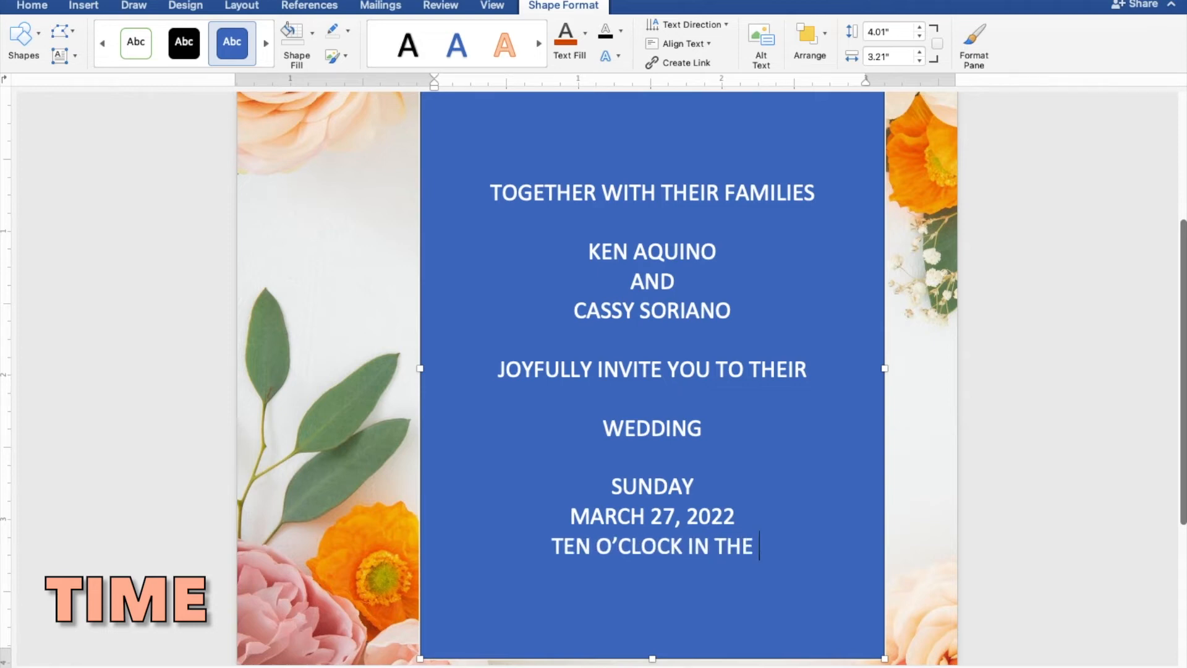
pyautogui.write(' MORN')
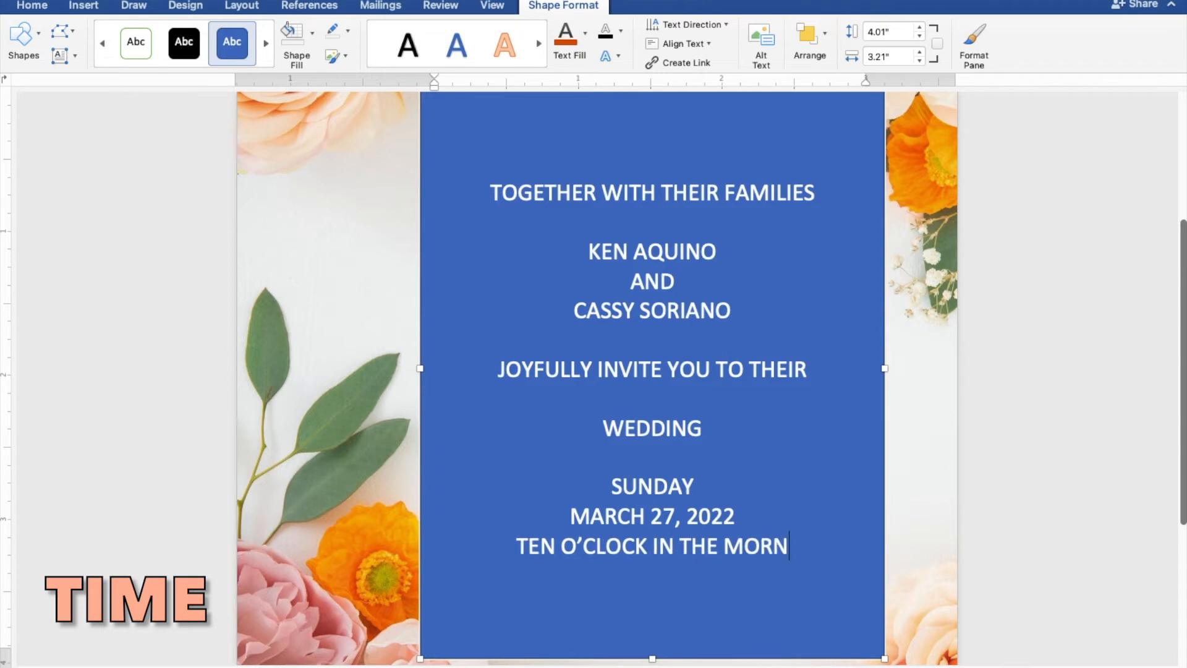
pyautogui.write('ING')
pyautogui.press('Return')
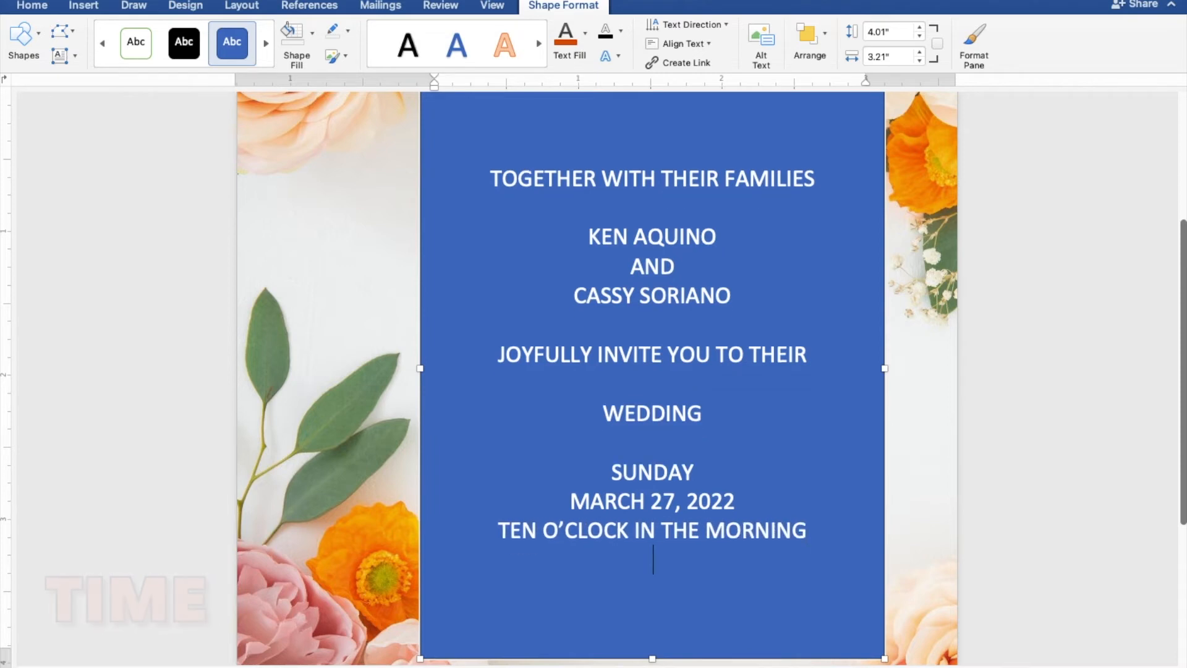
pyautogui.write('ST. T')
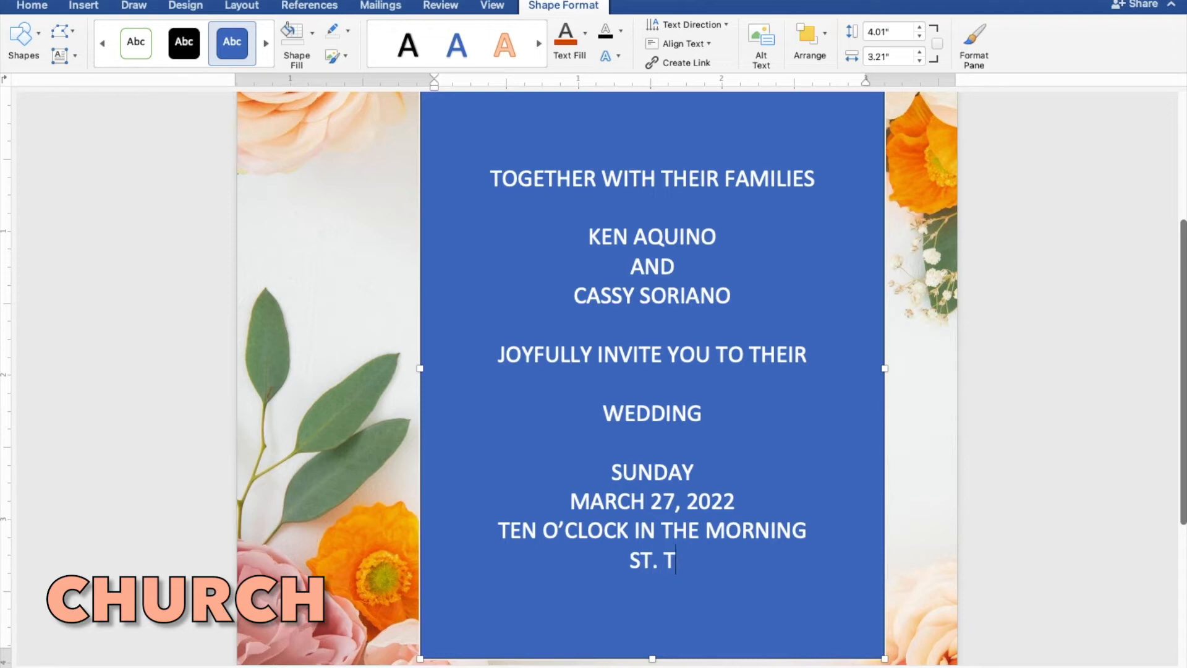
pyautogui.write('HOM')
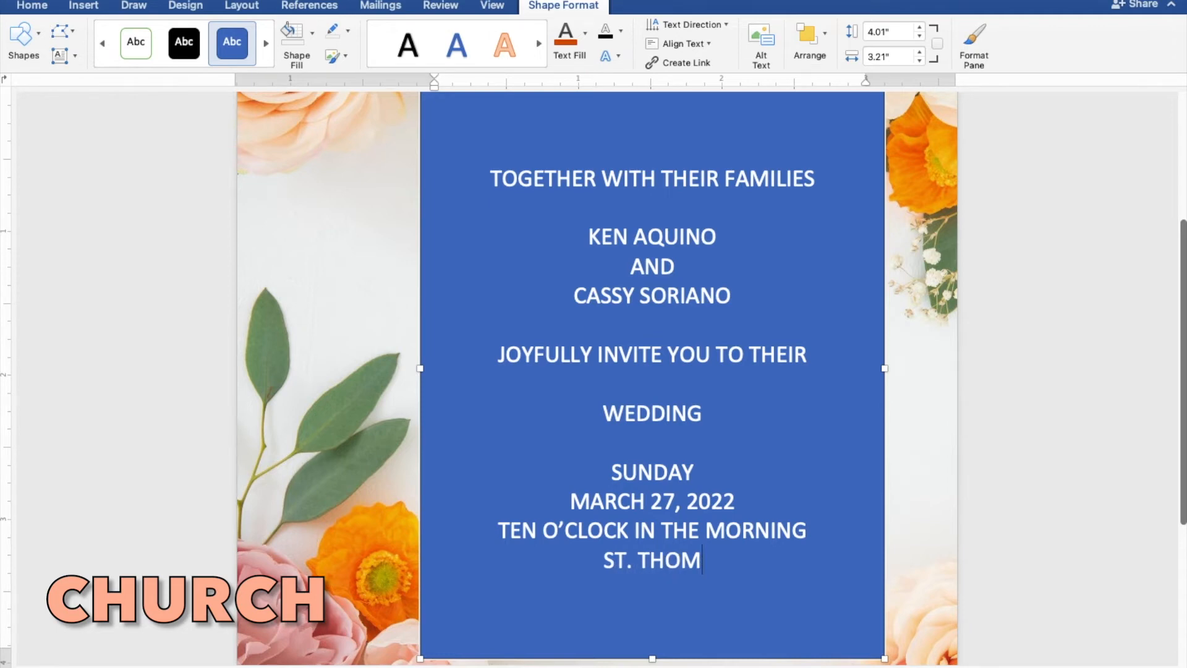
pyautogui.write('AS AQ')
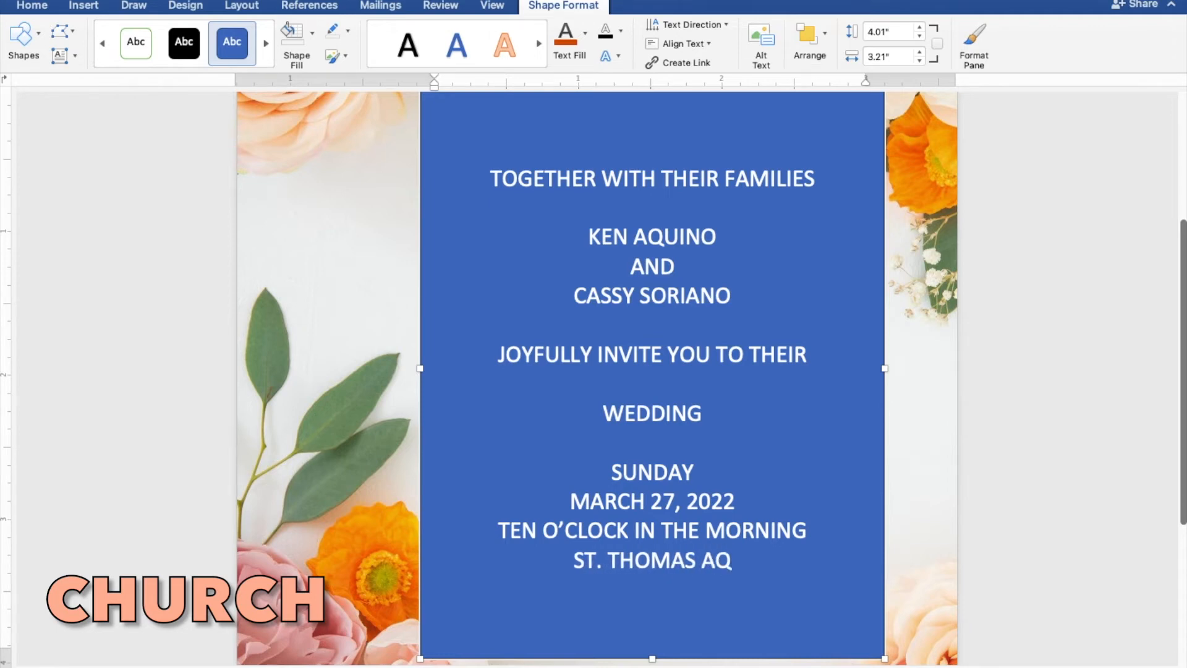
pyautogui.write('UINA')
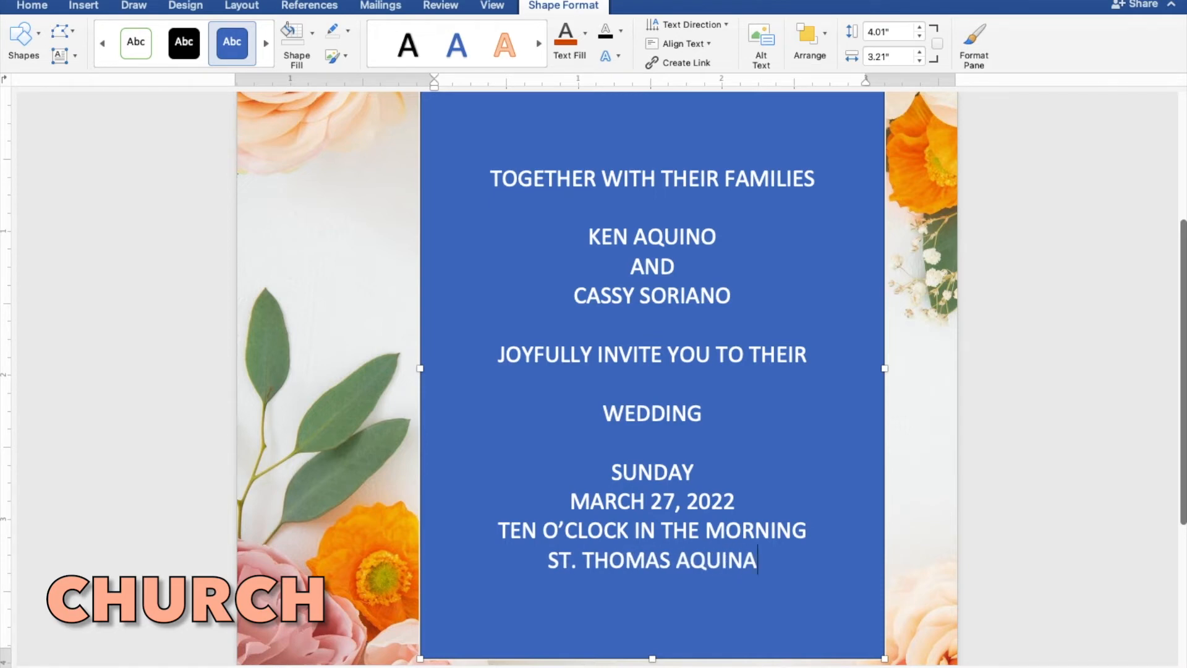
pyautogui.write('S PARISH')
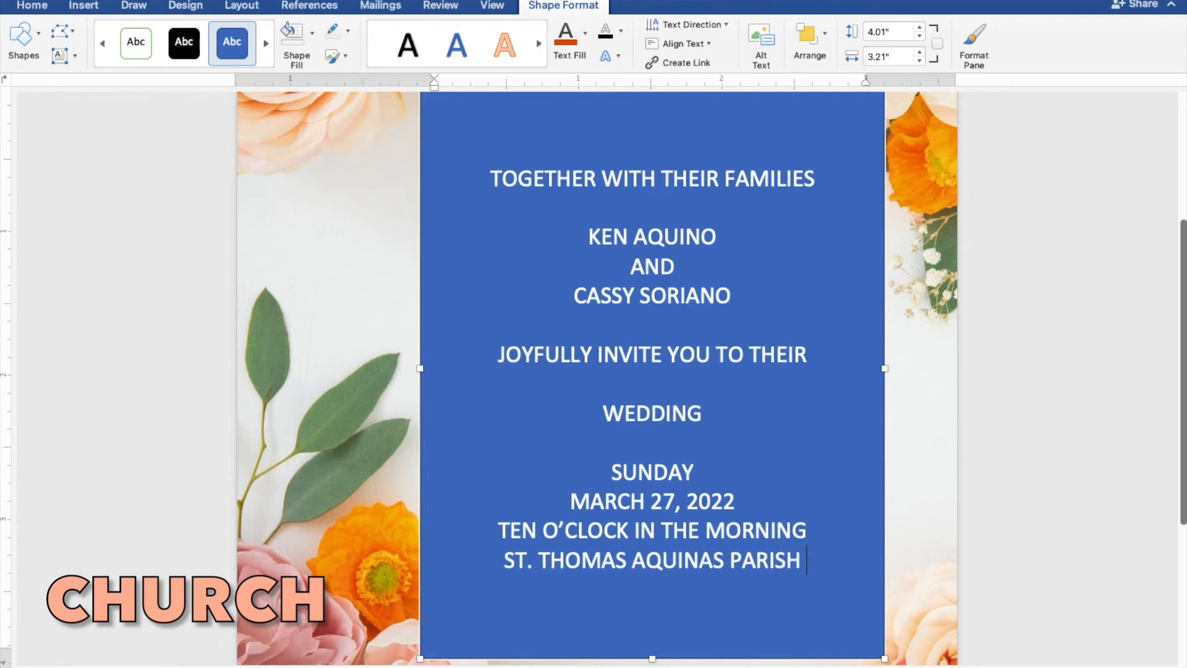
pyautogui.write(' CHUR')
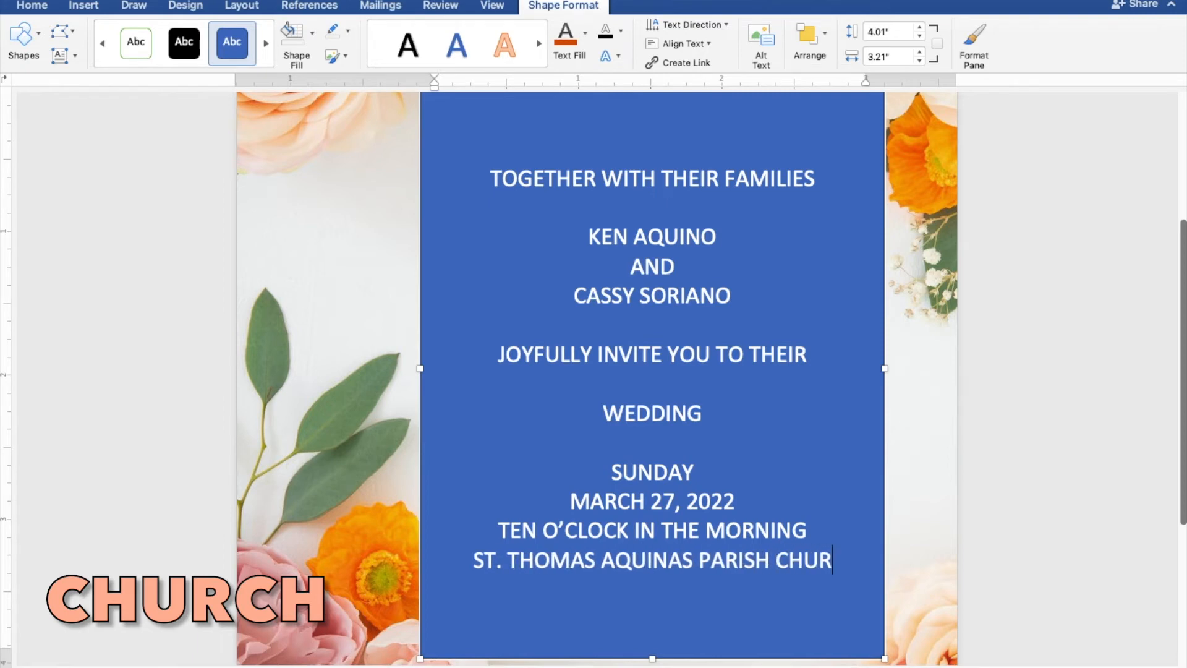
pyautogui.write('CH')
pyautogui.press('Return')
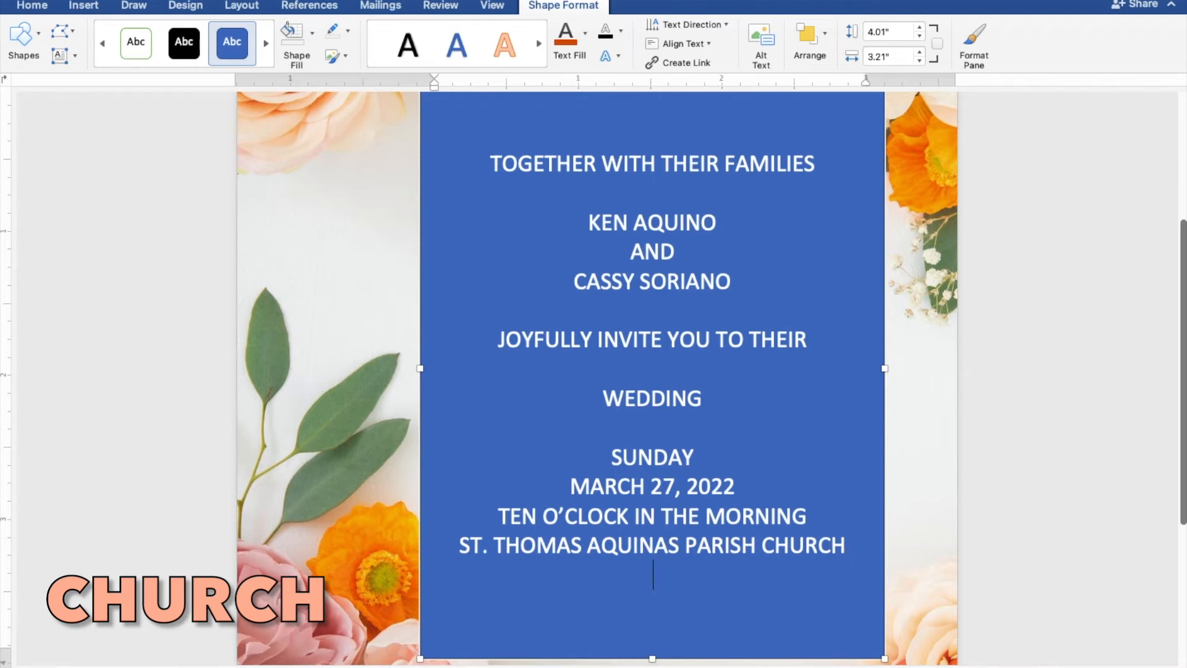
pyautogui.write('MANGALD')
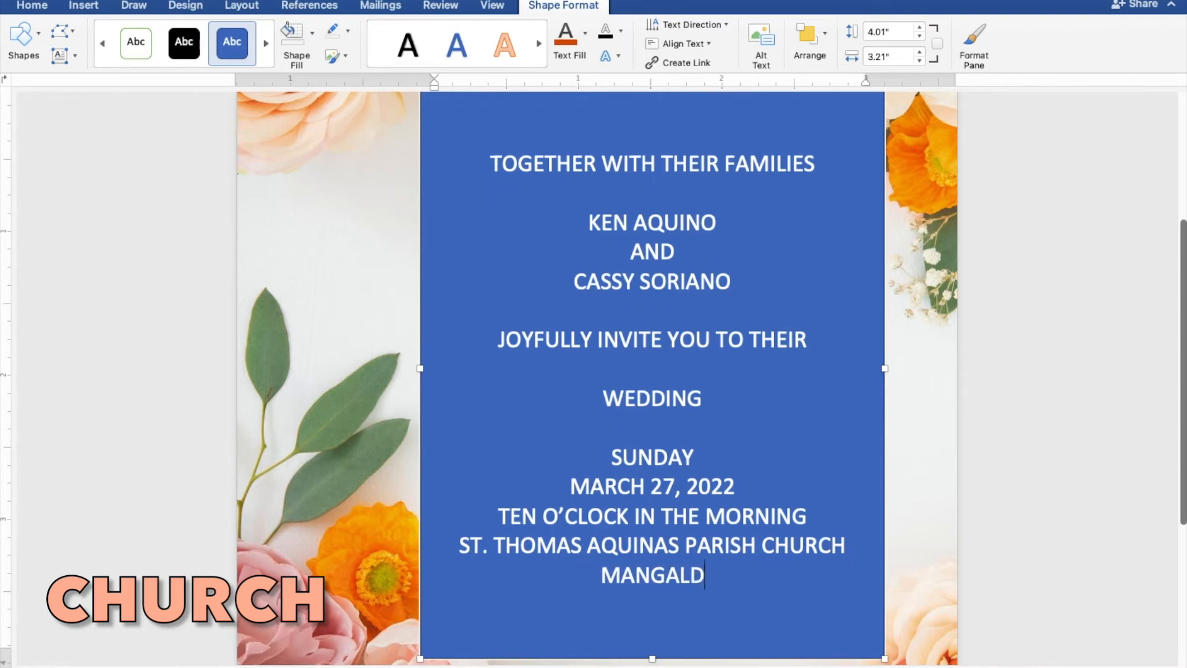
pyautogui.write('AN P')
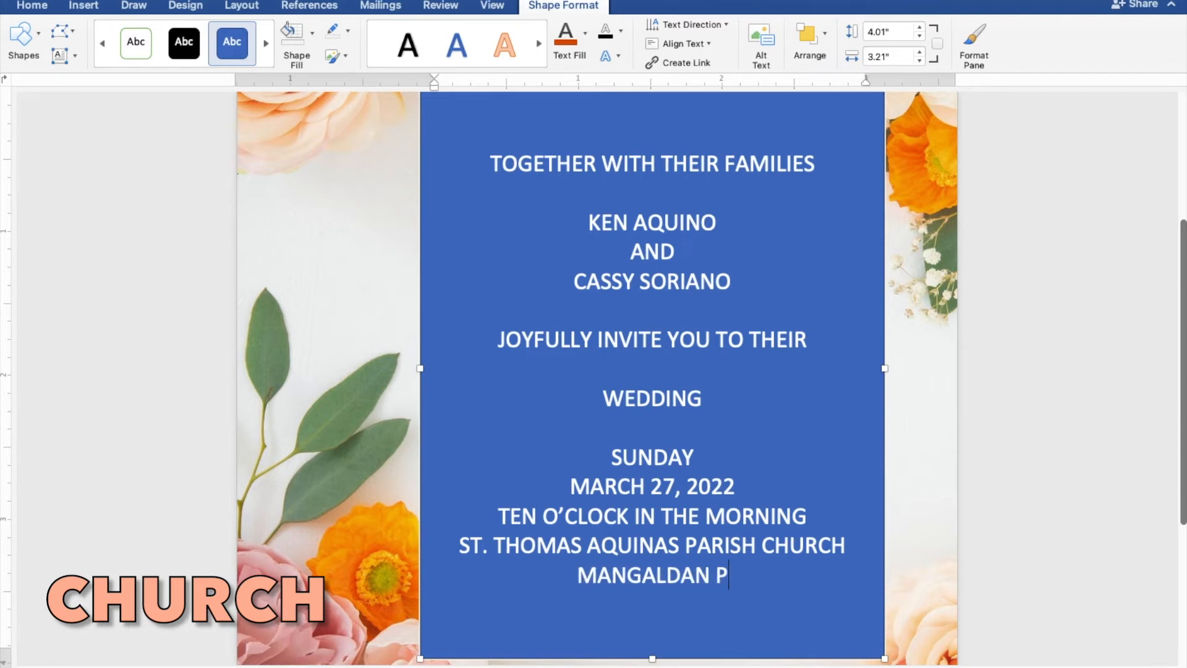
pyautogui.write('ANGASINAN')
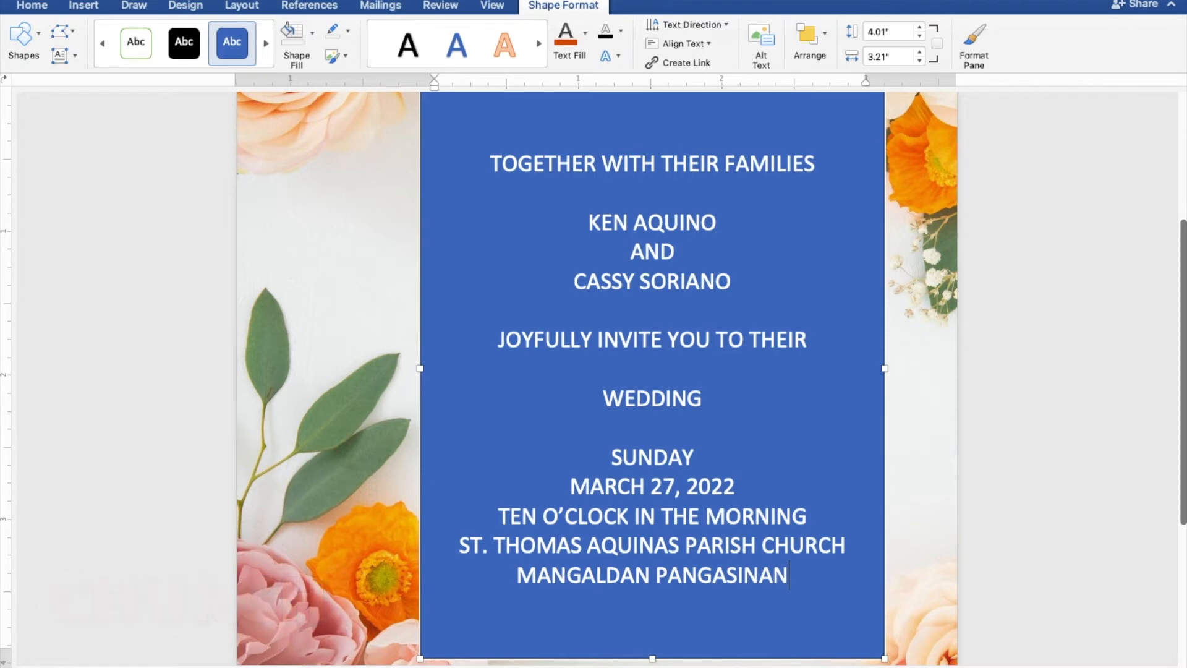
pyautogui.press('Return')
pyautogui.press('Return')
pyautogui.write('R')
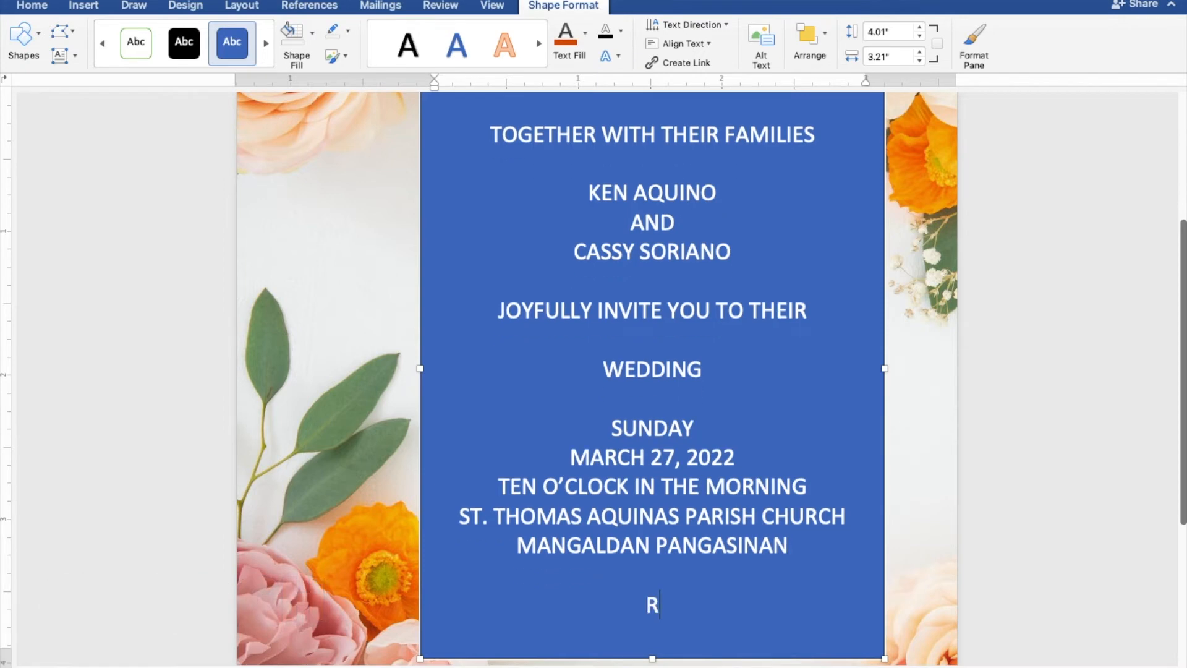
pyautogui.write('ECEP')
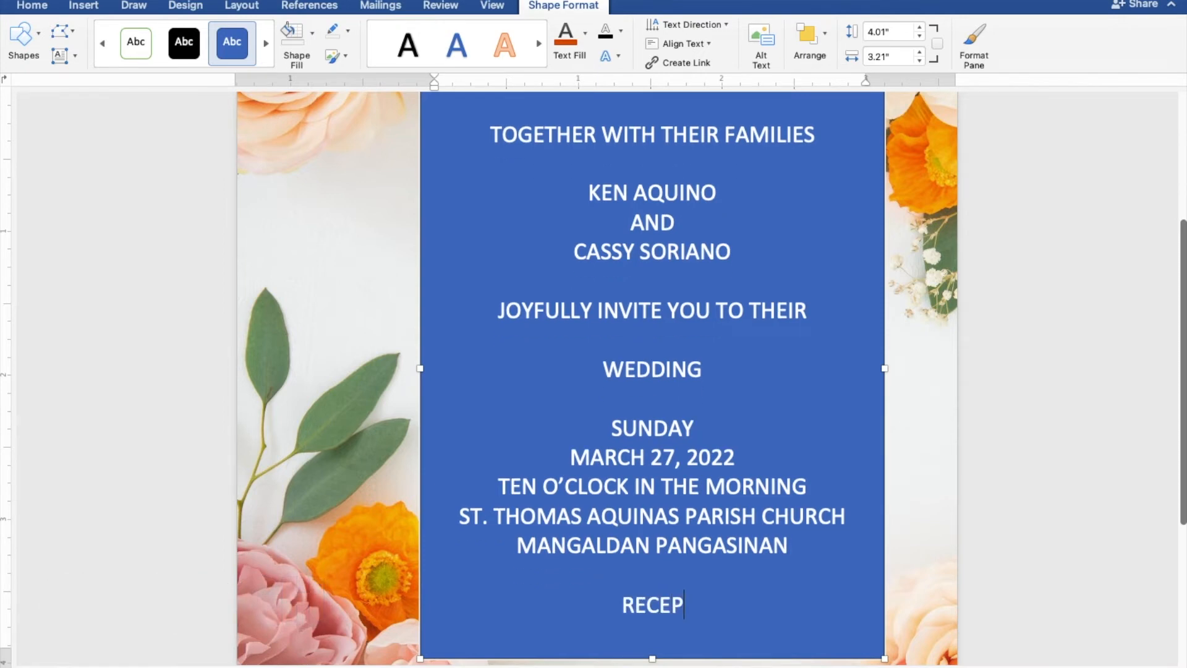
pyautogui.write('TION ')
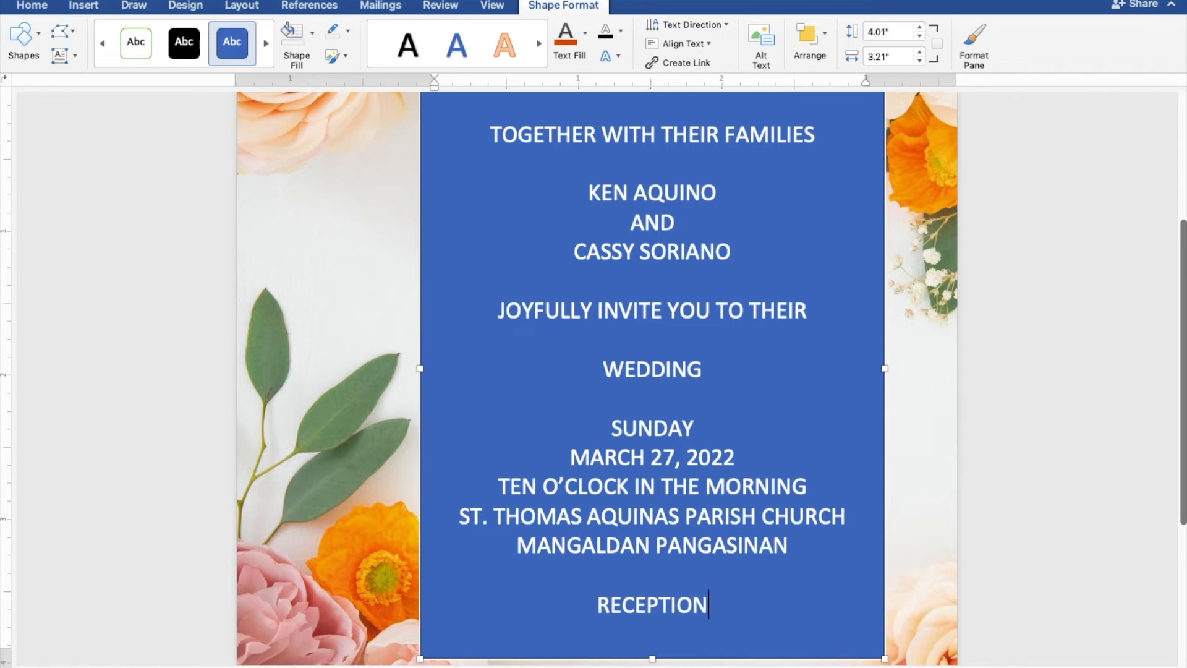
pyautogui.write('TO FOLLOW')
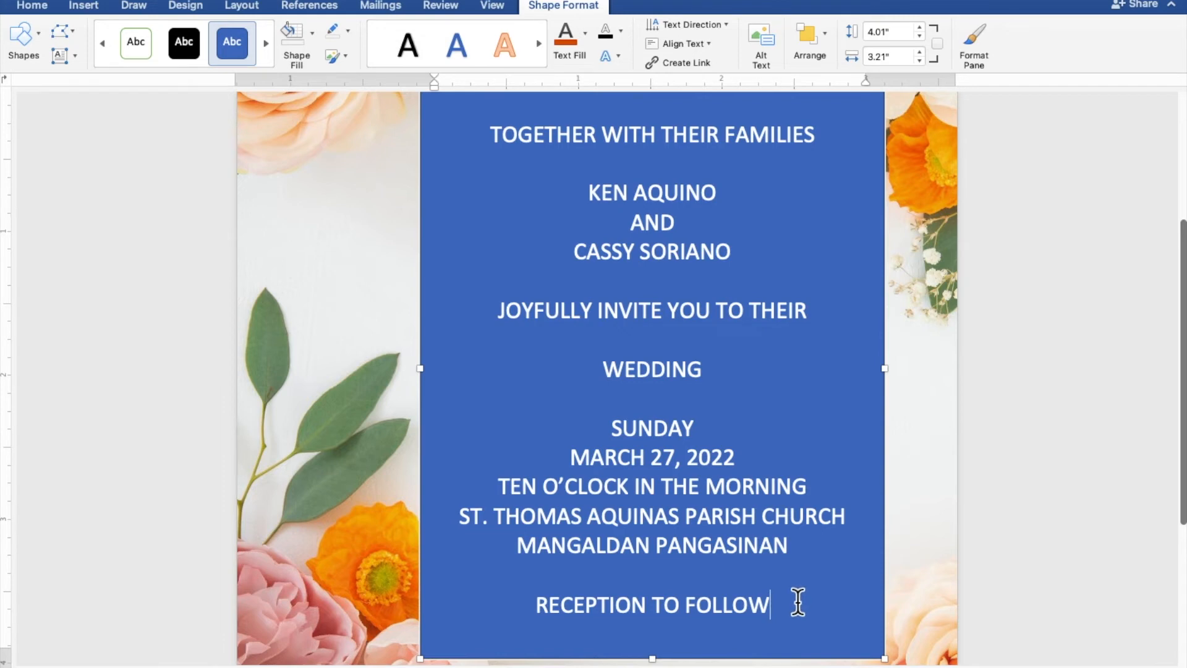
# - Give the text box no fill and no outline, and colour the invitation wording dark orange
pyautogui.moveTo(763, 602); pyautogui.dragTo(489, 141)
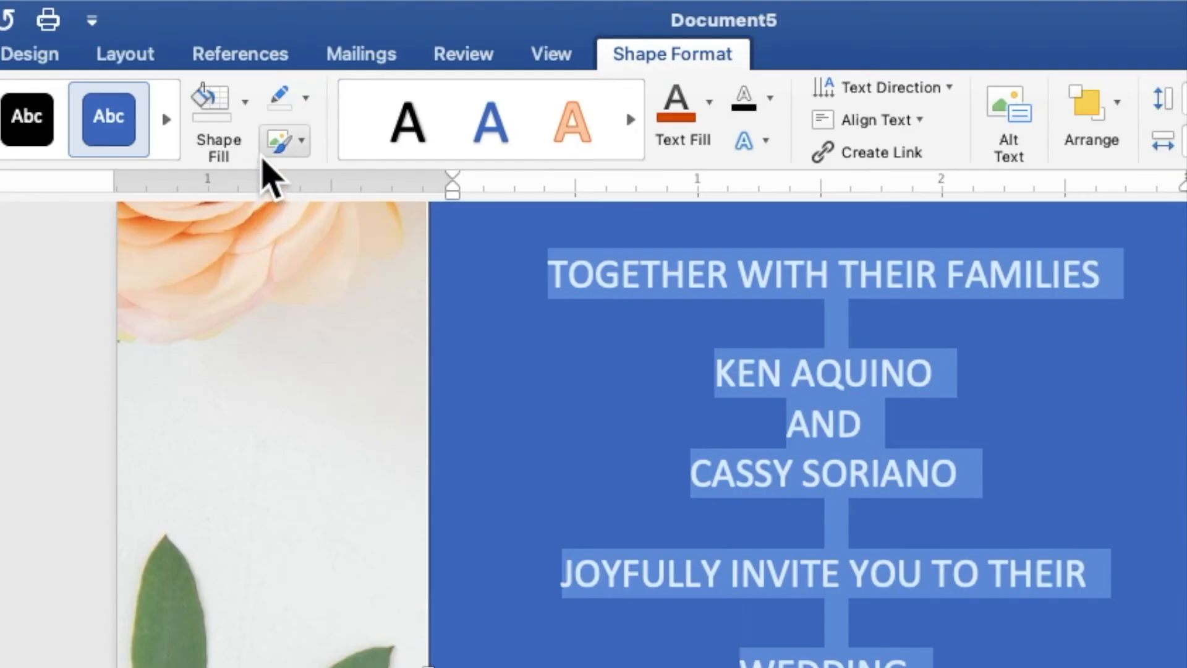
pyautogui.click(245, 111)
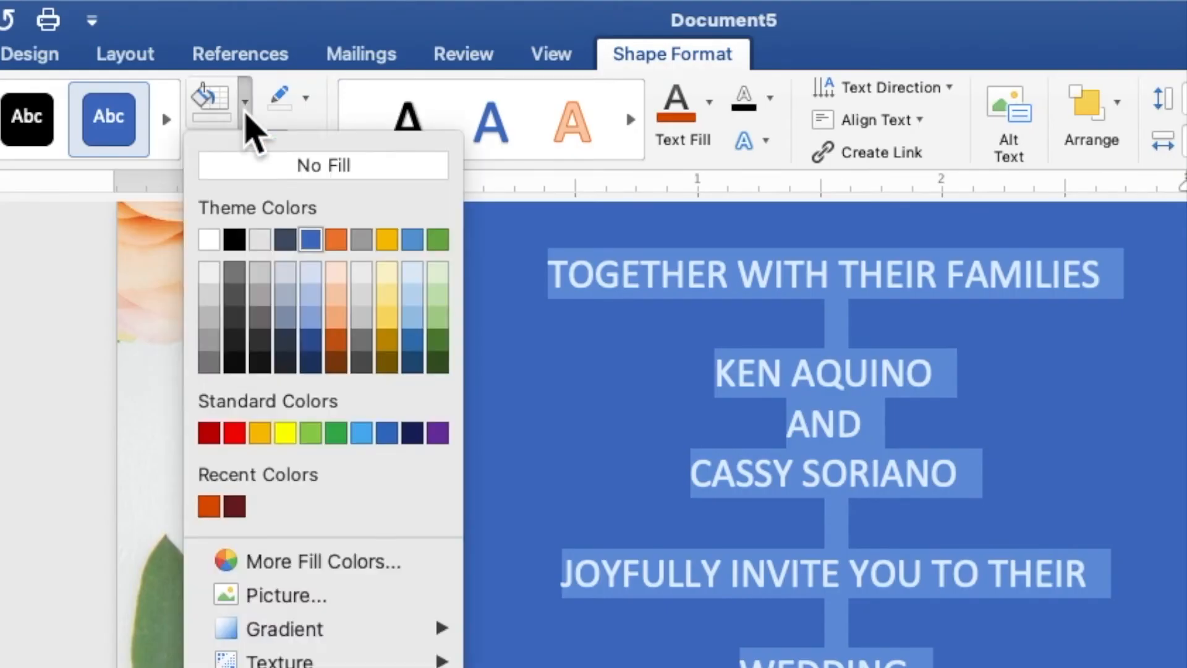
pyautogui.click(248, 166)
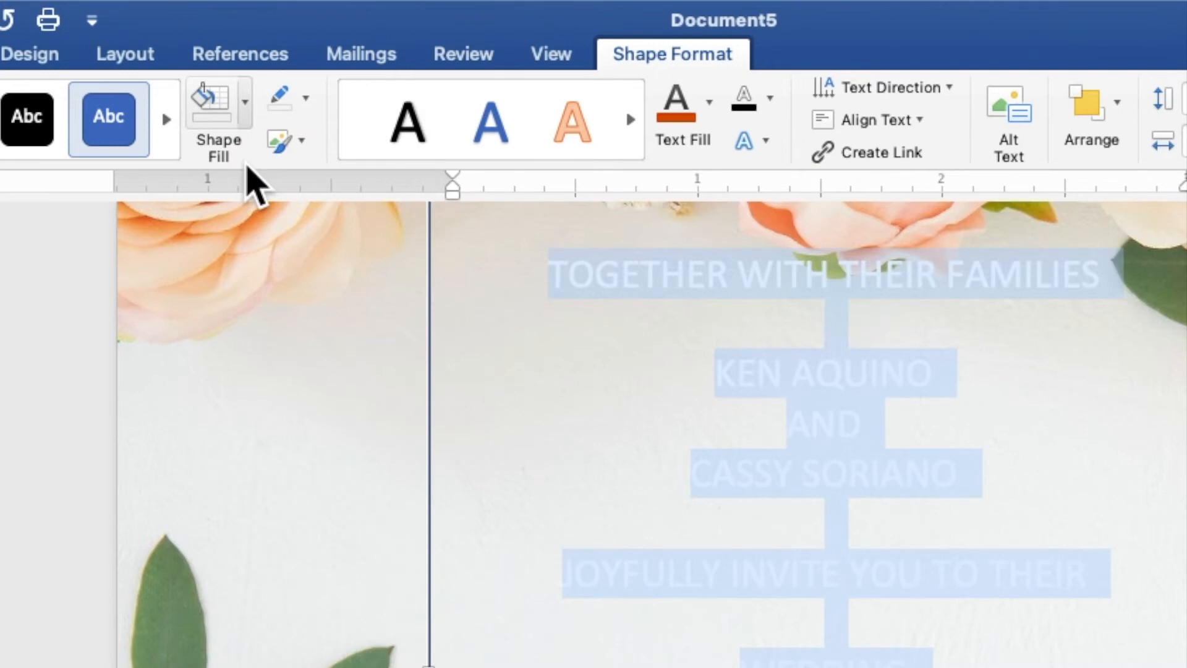
pyautogui.click(305, 99)
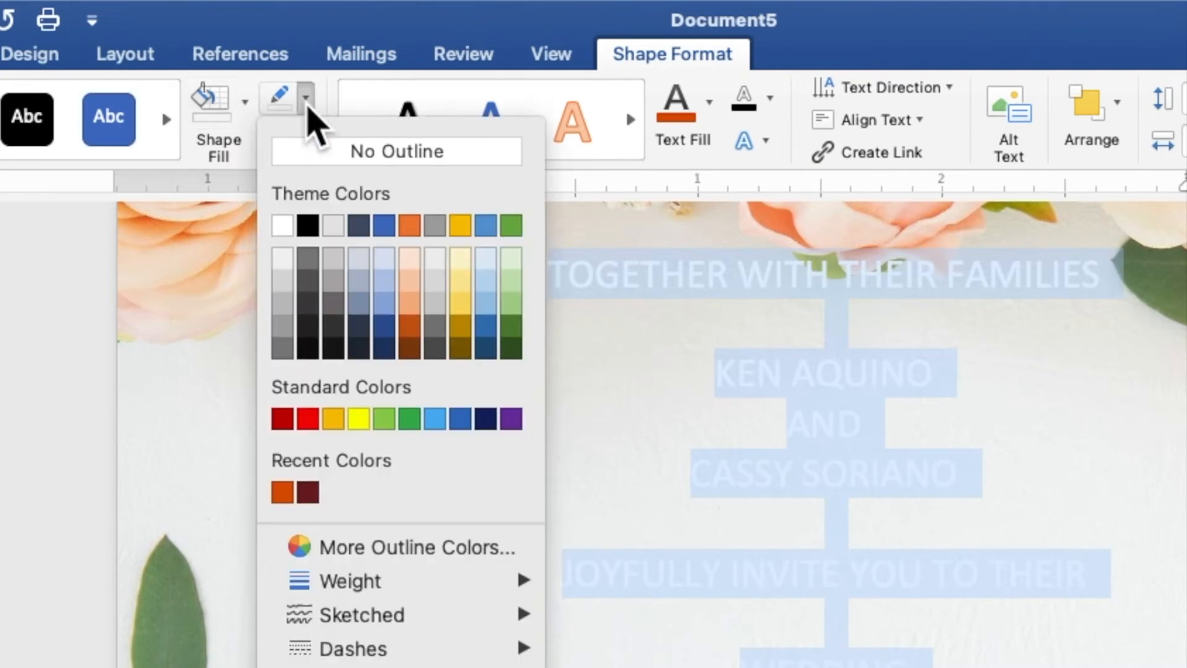
pyautogui.click(317, 159)
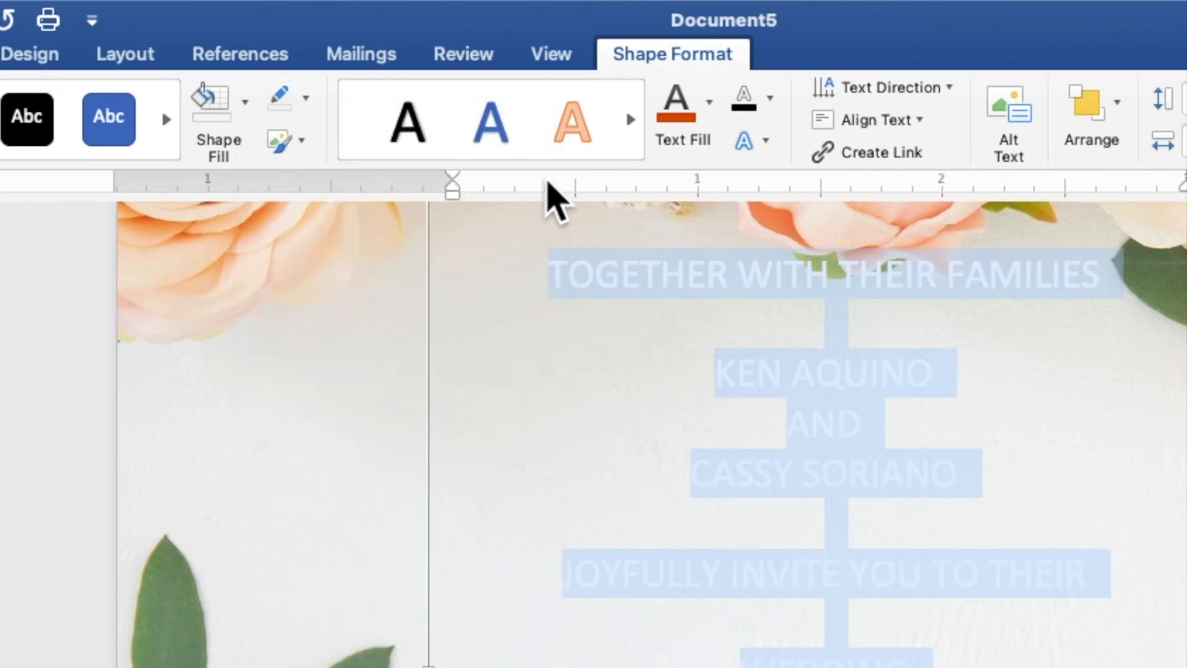
pyautogui.click(710, 108)
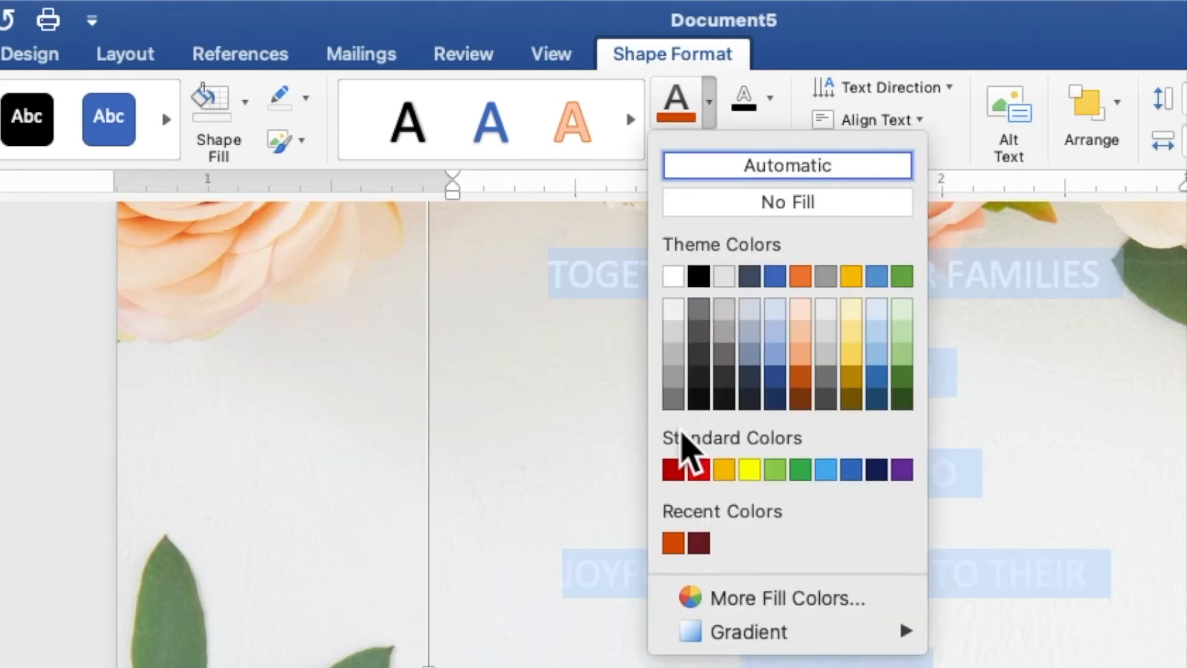
pyautogui.click(673, 542)
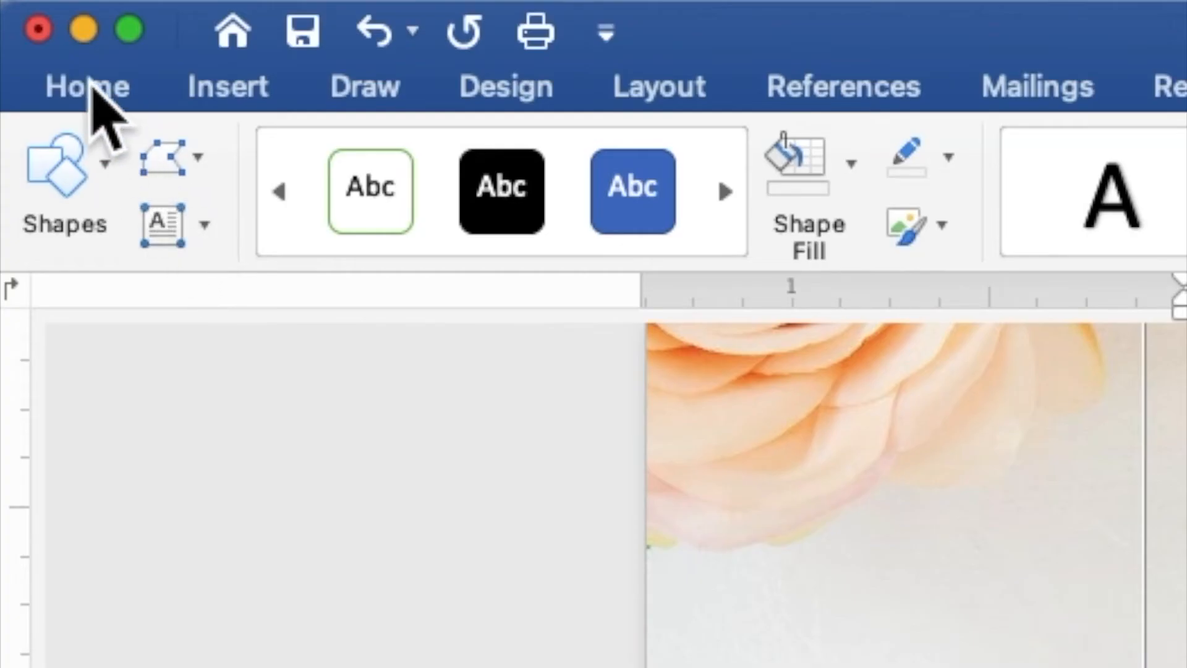
# - Set the whole invitation wording to Times New Roman at 9 pt
pyautogui.click(93, 86)
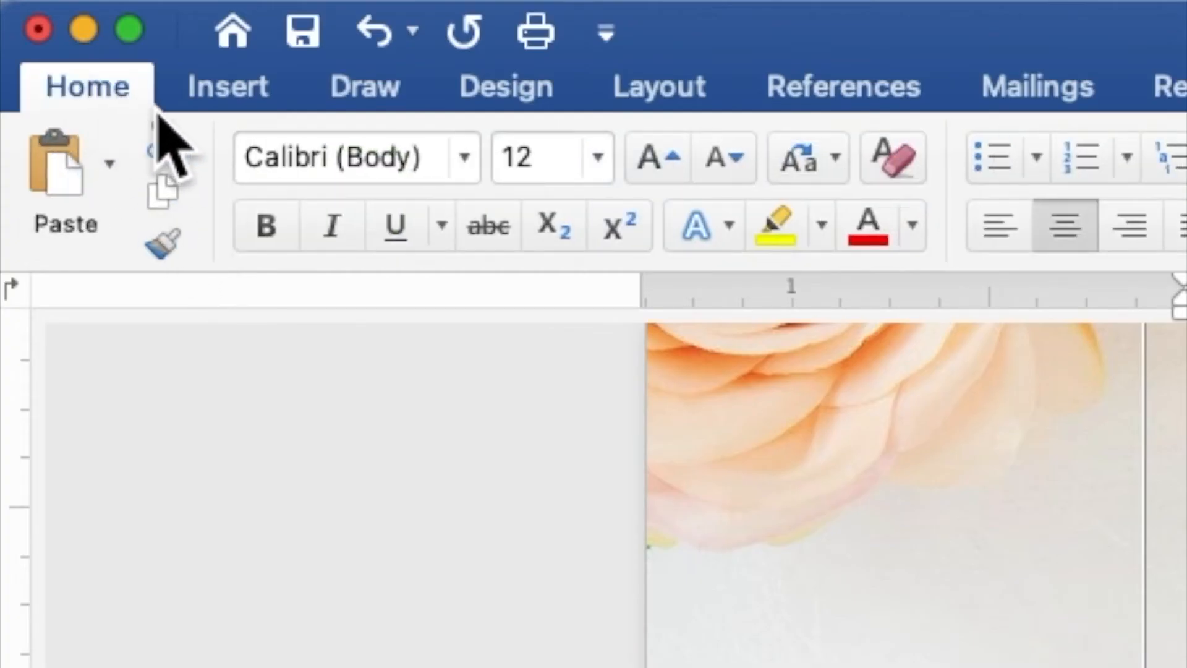
pyautogui.click(464, 159)
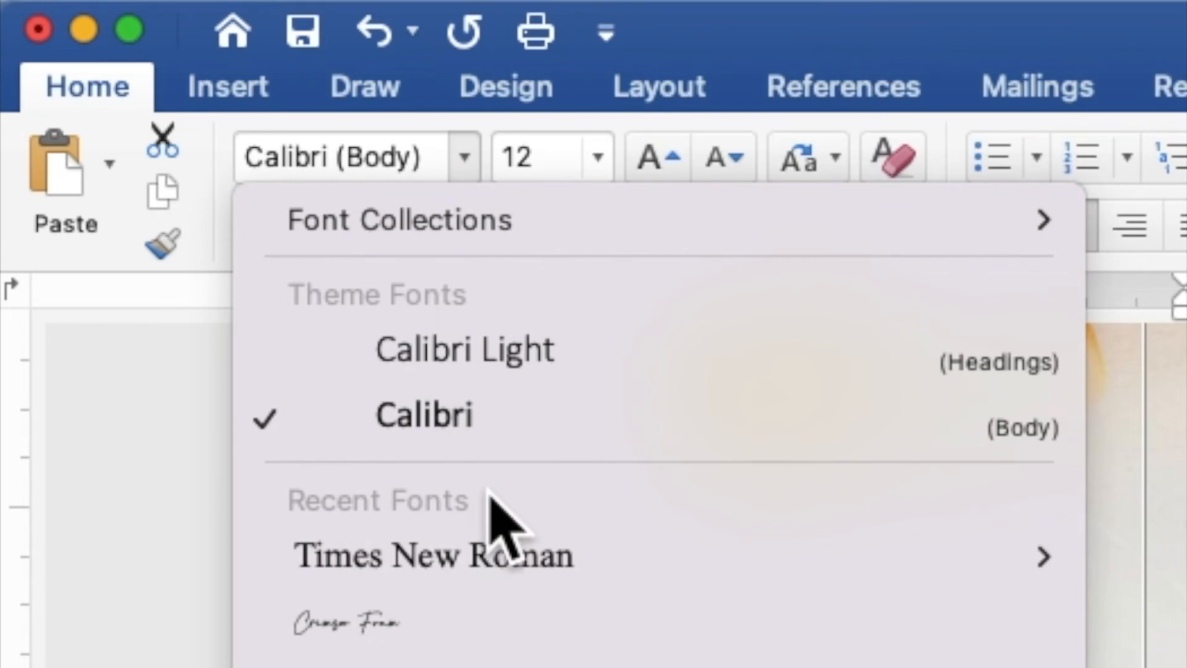
pyautogui.click(490, 538)
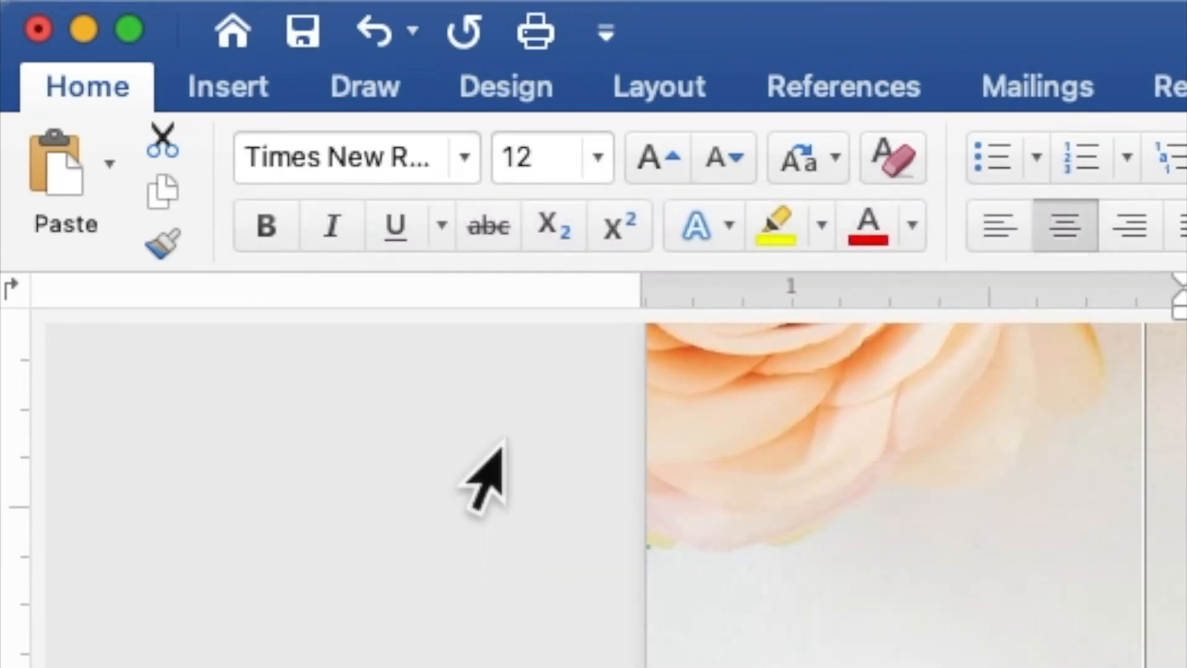
pyautogui.moveTo(556, 151); pyautogui.dragTo(495, 149)
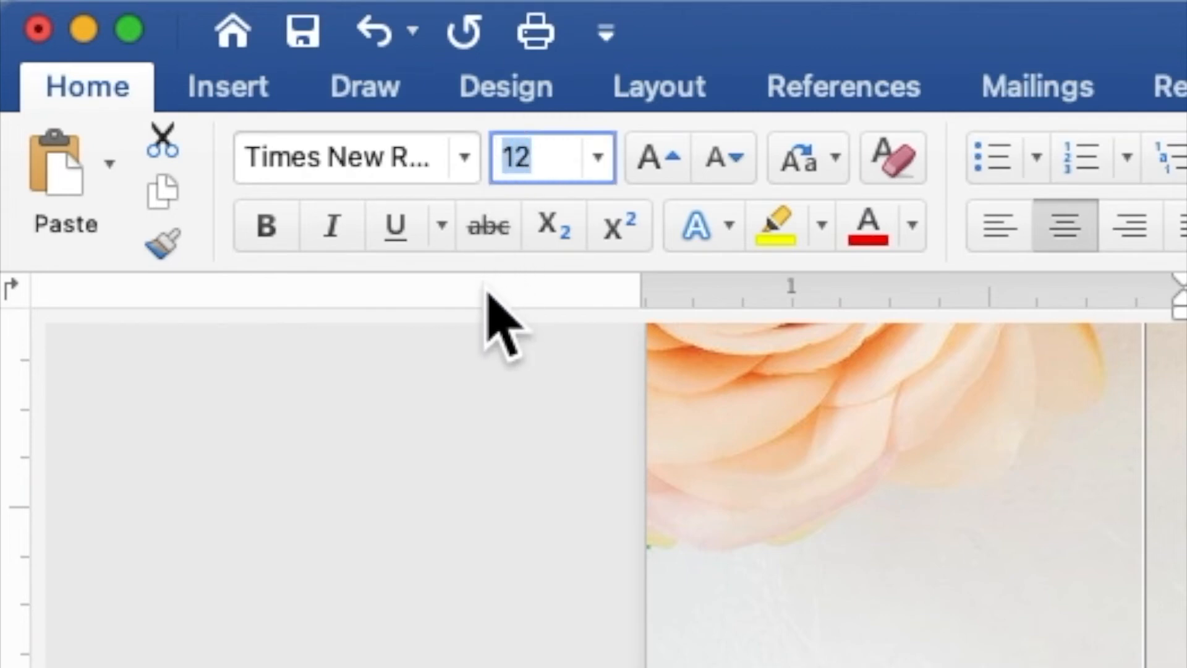
pyautogui.write('9')
pyautogui.press('Return')
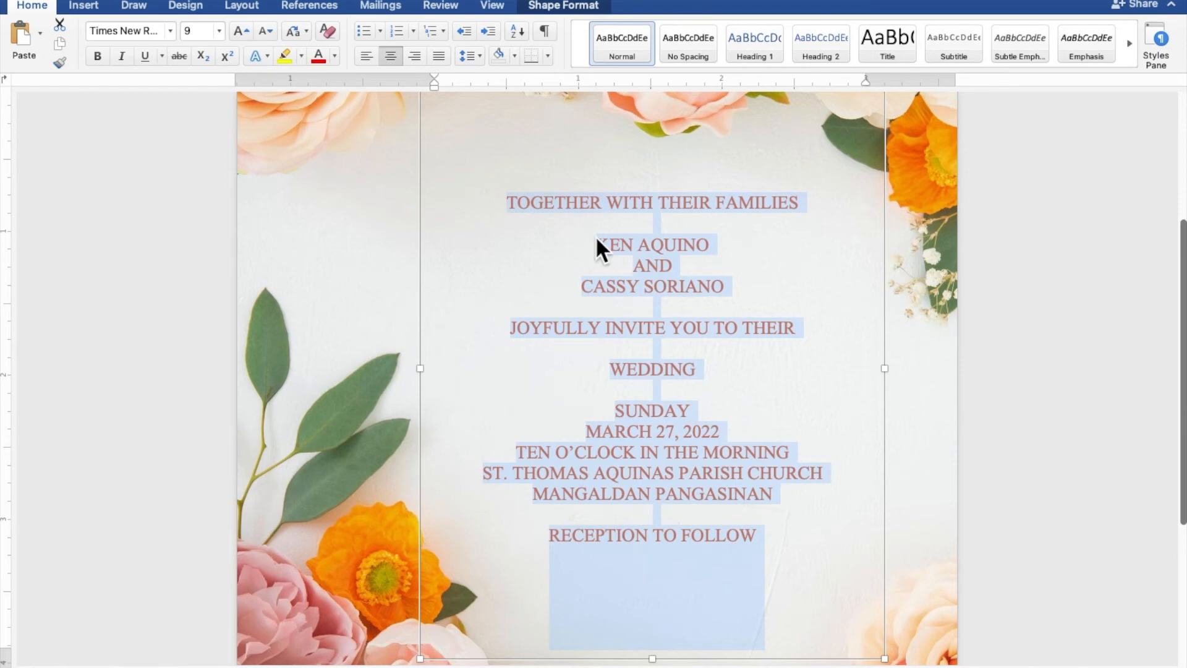
# - Make the groom's name, the bride's name and WEDDING bold at 25 pt
pyautogui.click(693, 246)
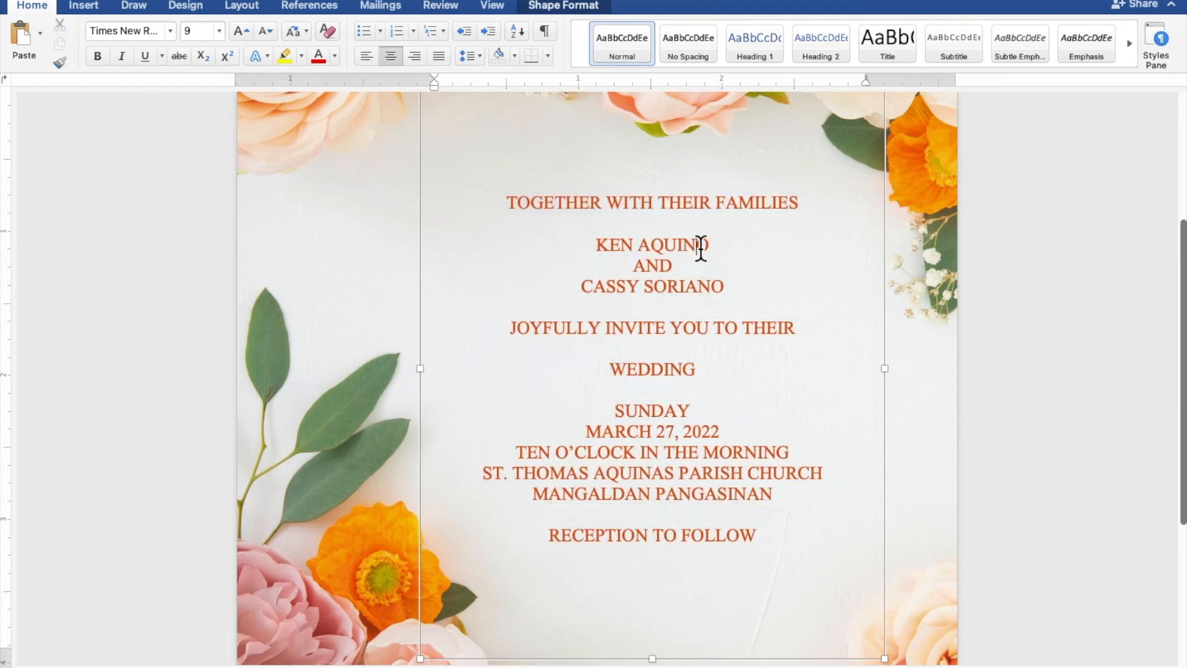
pyautogui.moveTo(714, 246); pyautogui.dragTo(606, 244)
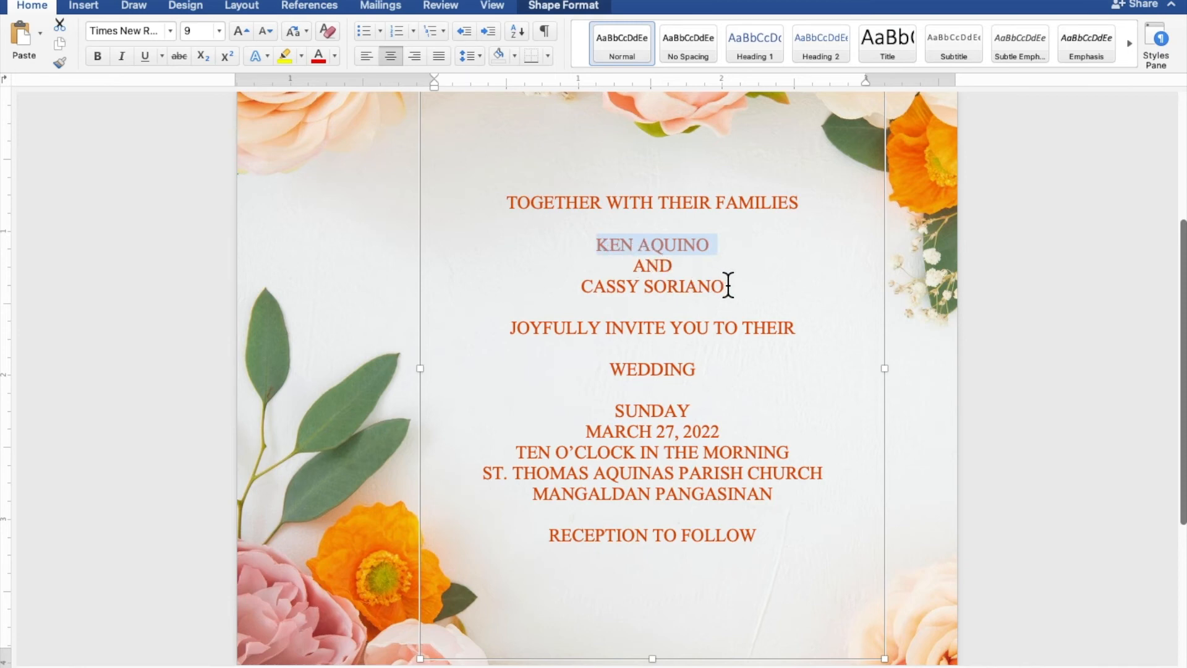
pyautogui.moveTo(728, 285); pyautogui.dragTo(610, 285)
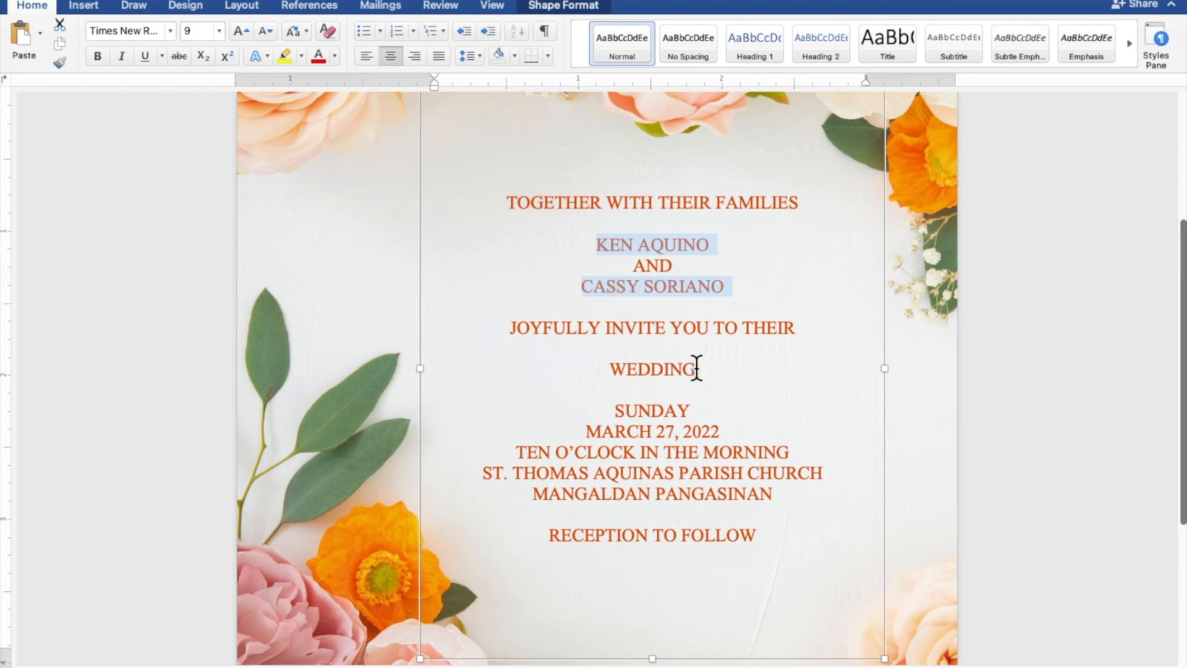
pyautogui.moveTo(697, 368); pyautogui.dragTo(615, 366)
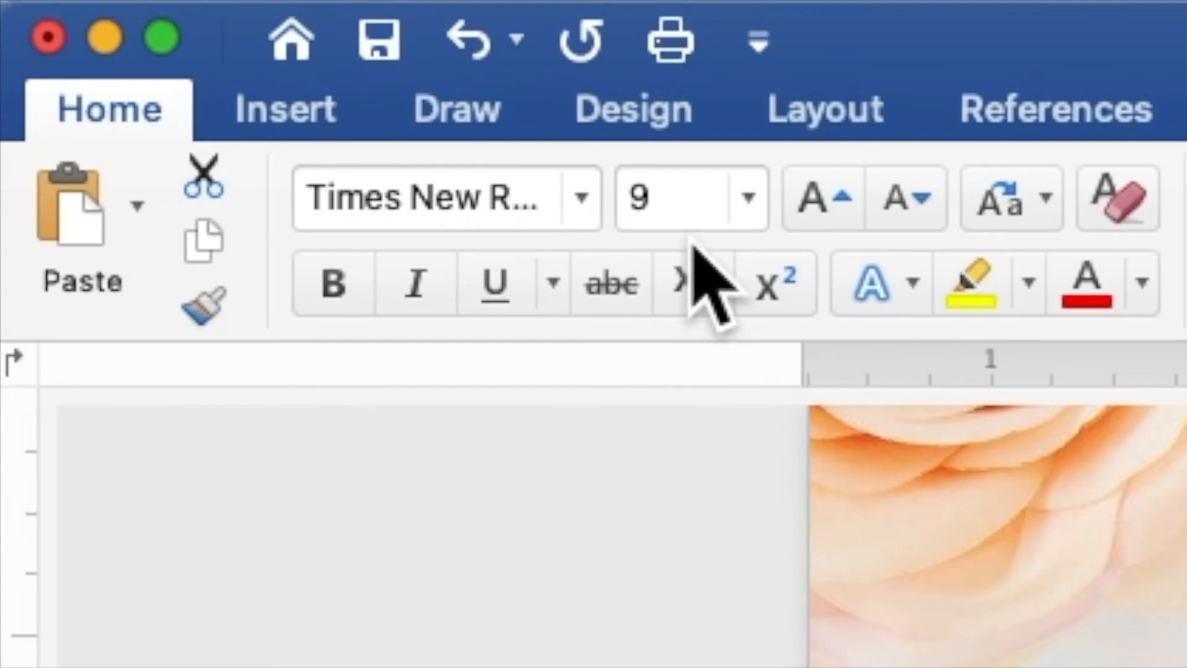
pyautogui.moveTo(674, 198); pyautogui.dragTo(615, 193)
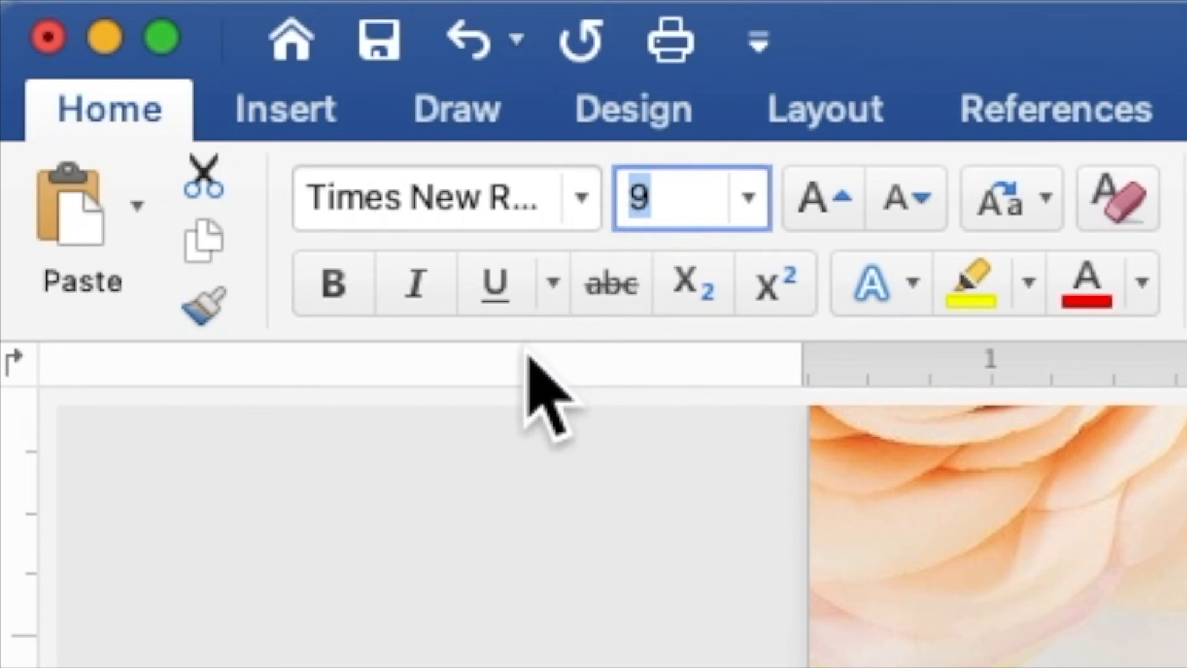
pyautogui.write('25')
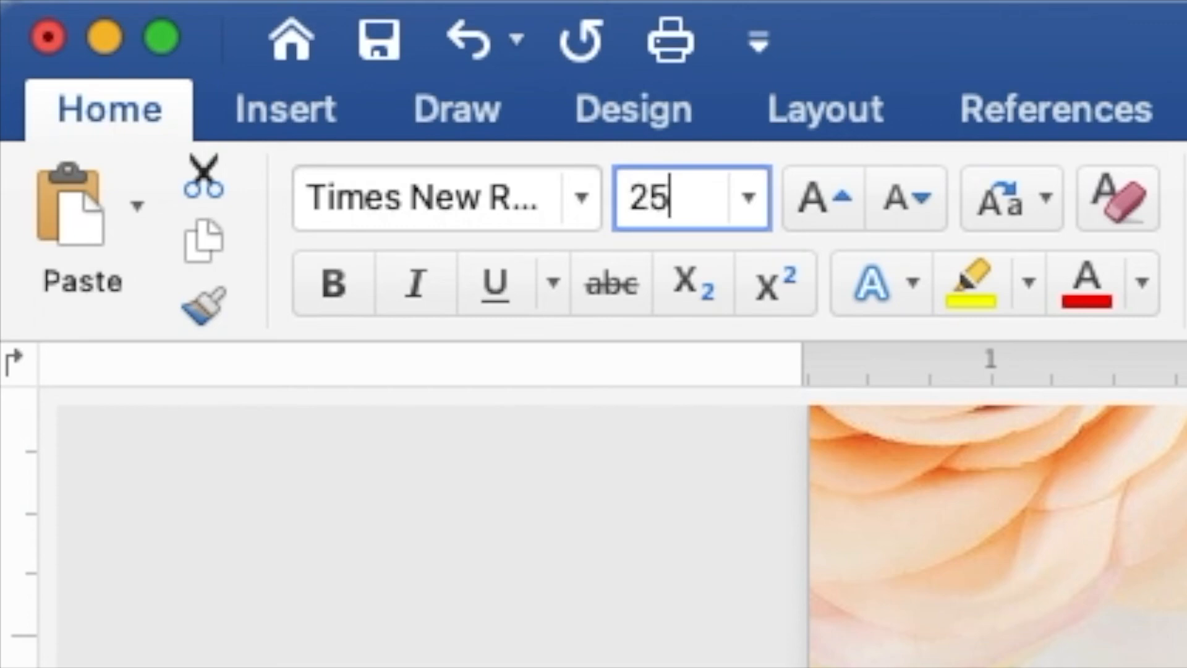
pyautogui.press('Return')
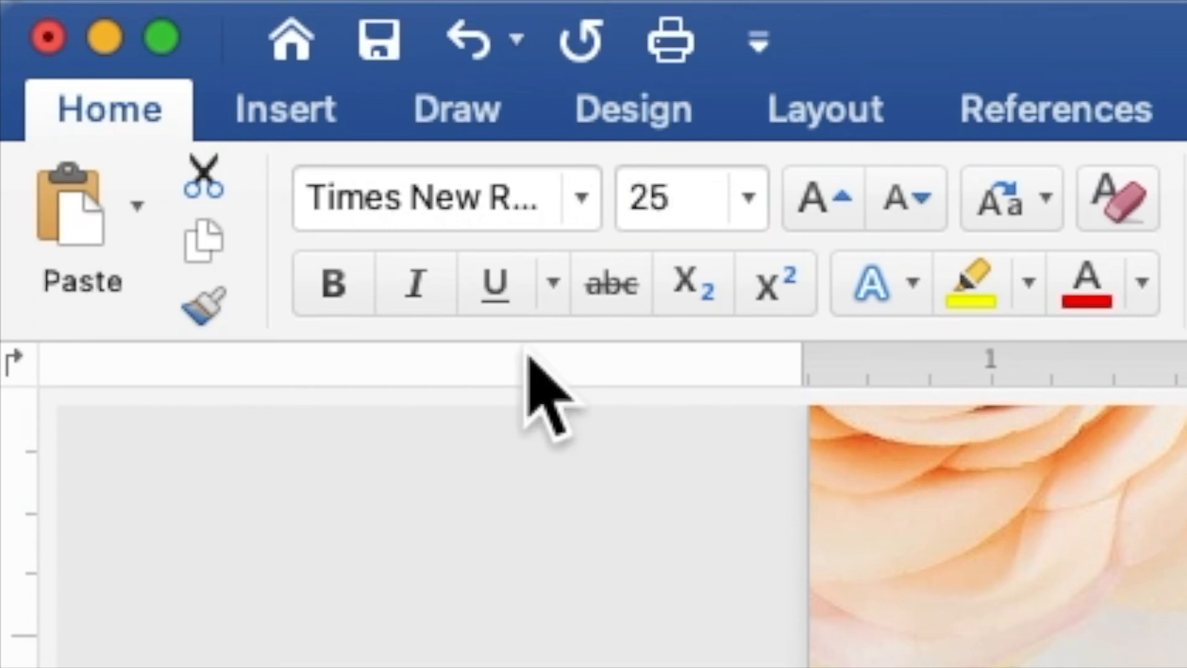
pyautogui.click(323, 301)
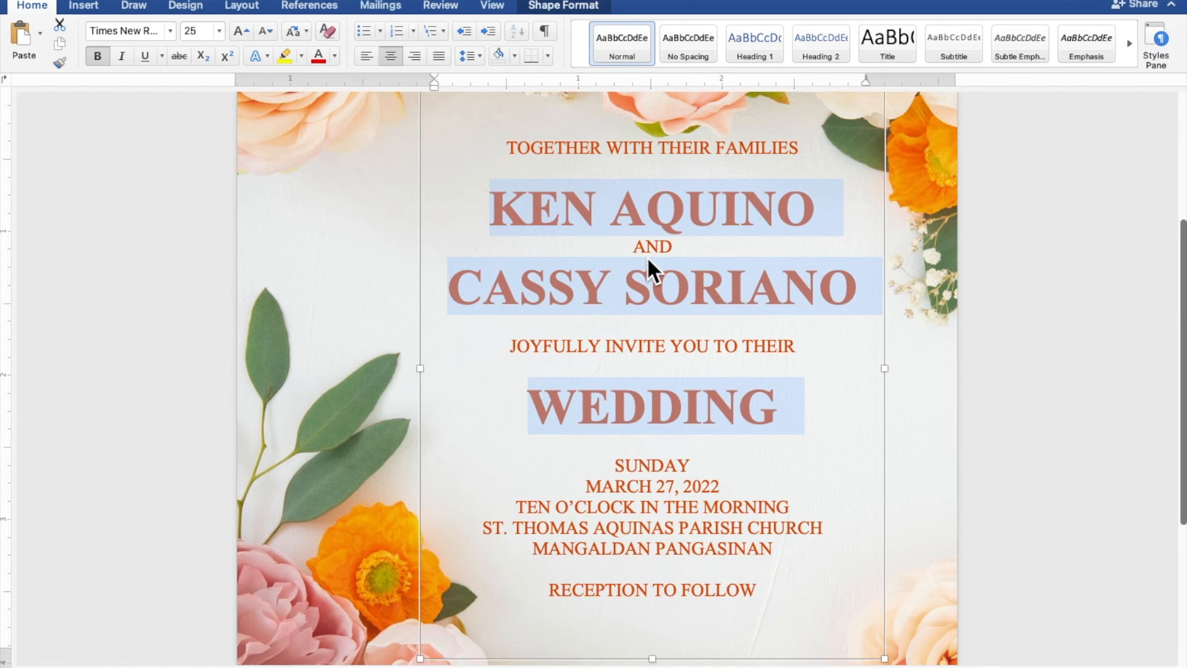
# - Move the wording box lower and add blank lines below the top line and above 'JOYFULLY INVITE YOU'
pyautogui.scroll(-5, 651, 257)
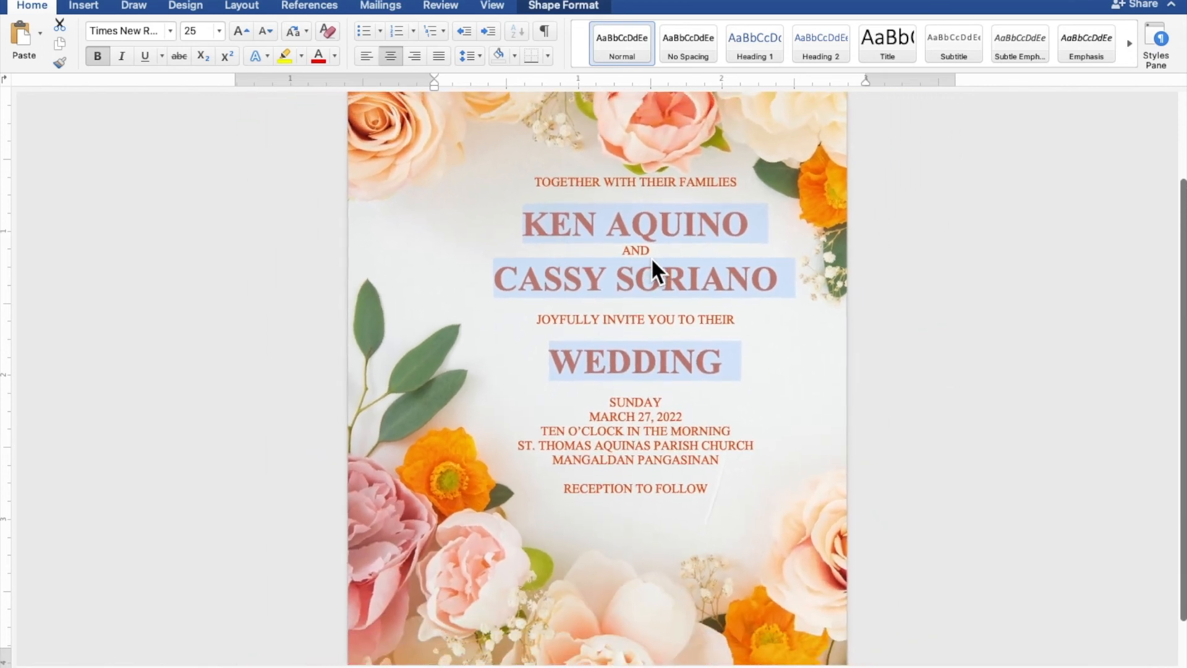
pyautogui.scroll(-4, 651, 257)
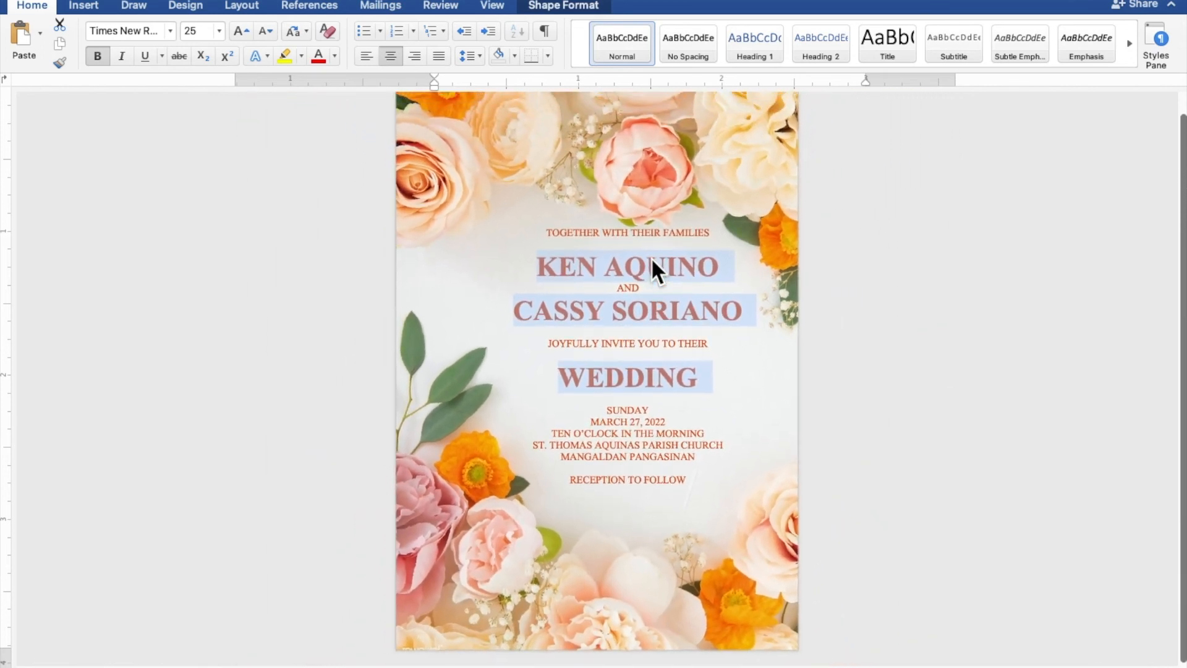
pyautogui.scroll(-1, 651, 257)
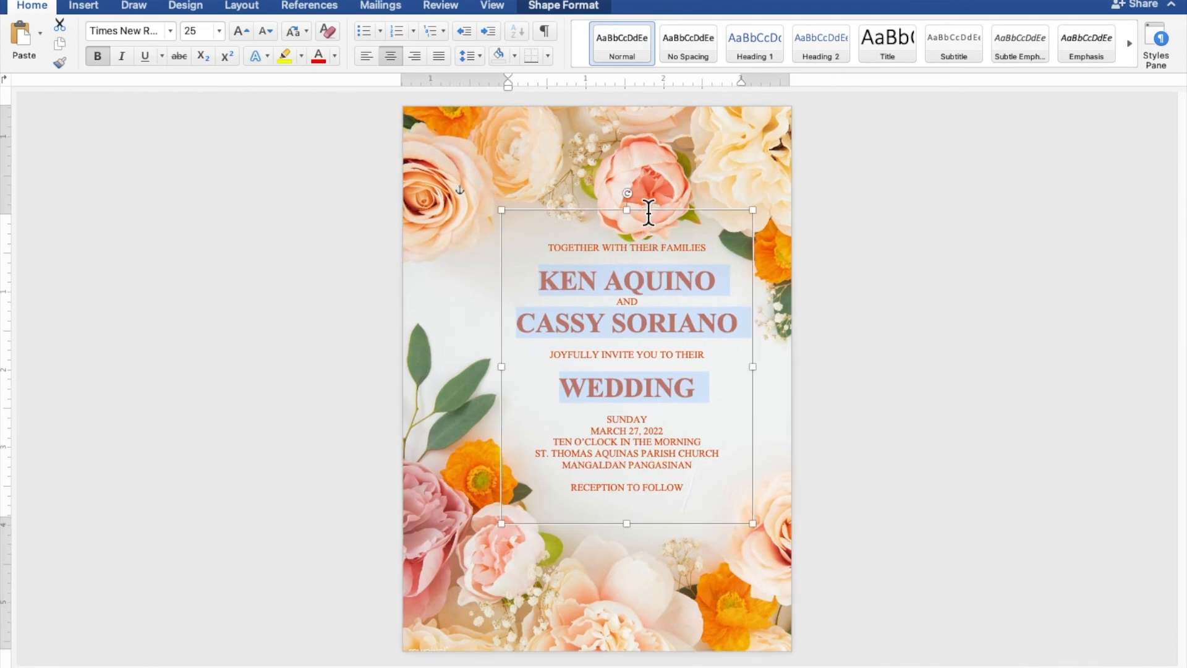
pyautogui.moveTo(648, 210); pyautogui.dragTo(652, 229)
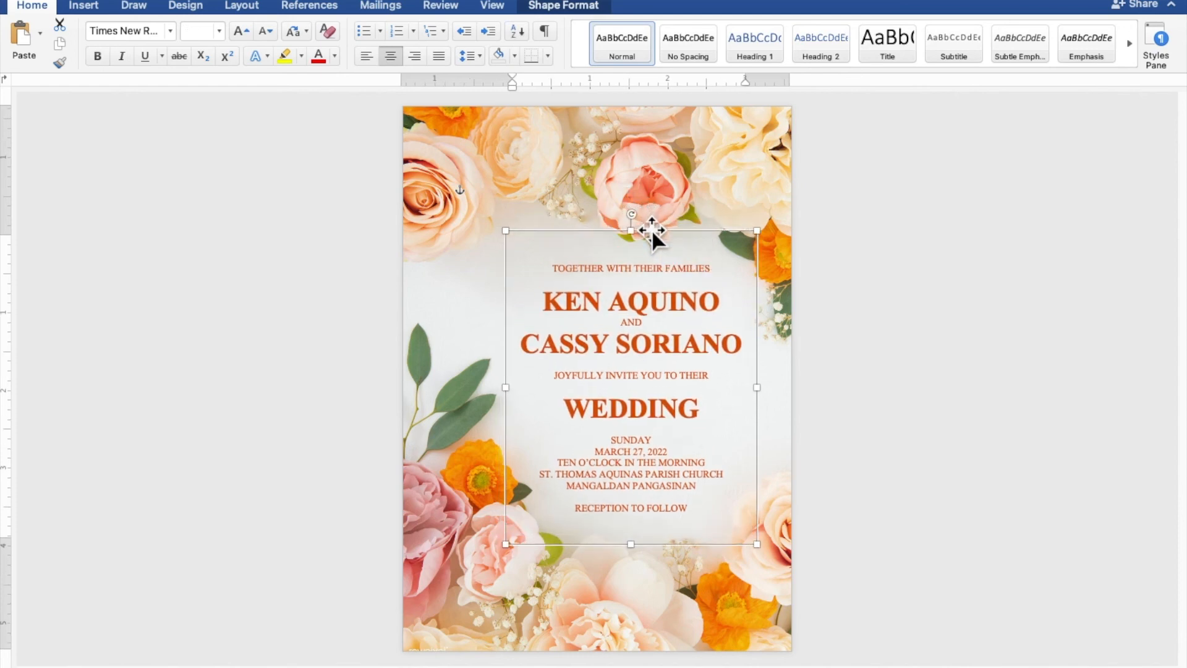
pyautogui.click(660, 275)
pyautogui.press('Return')
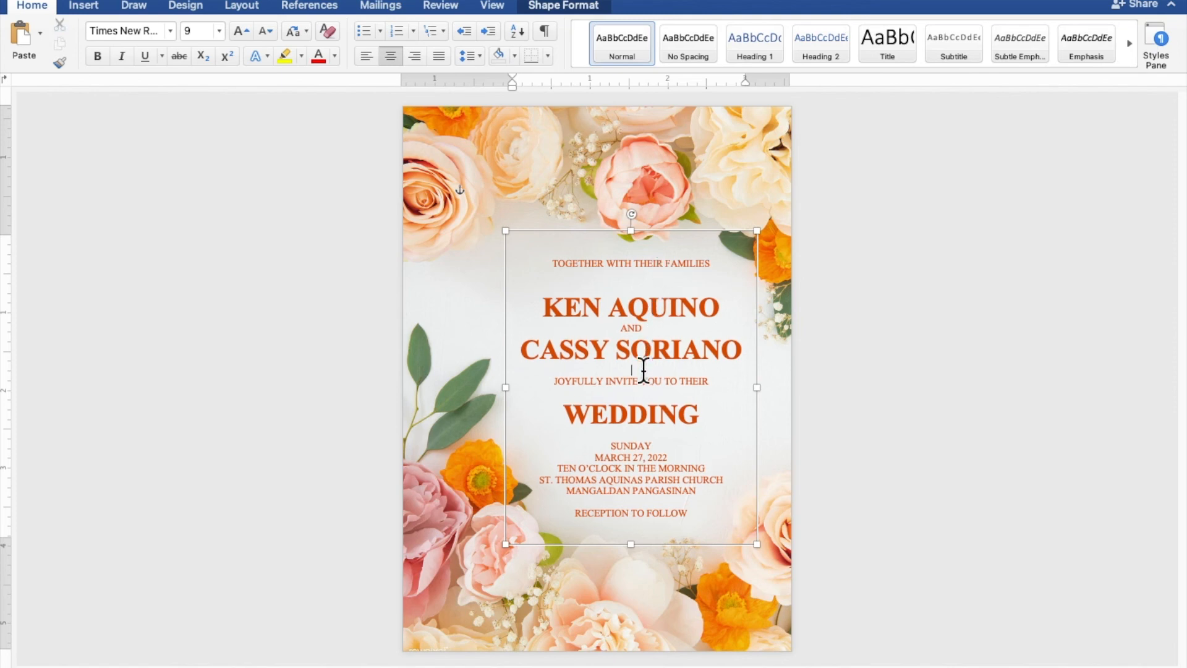
pyautogui.press('Return')
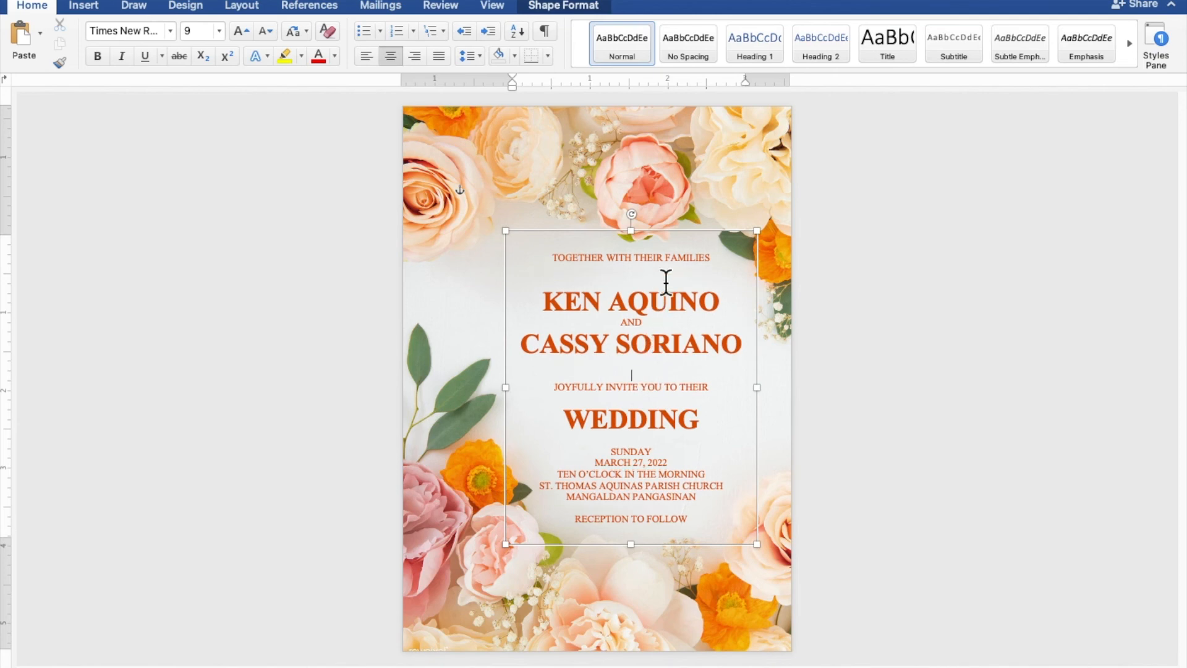
# - Nudge the wording box one step down and two steps right to centre it on the page
pyautogui.click(682, 228)
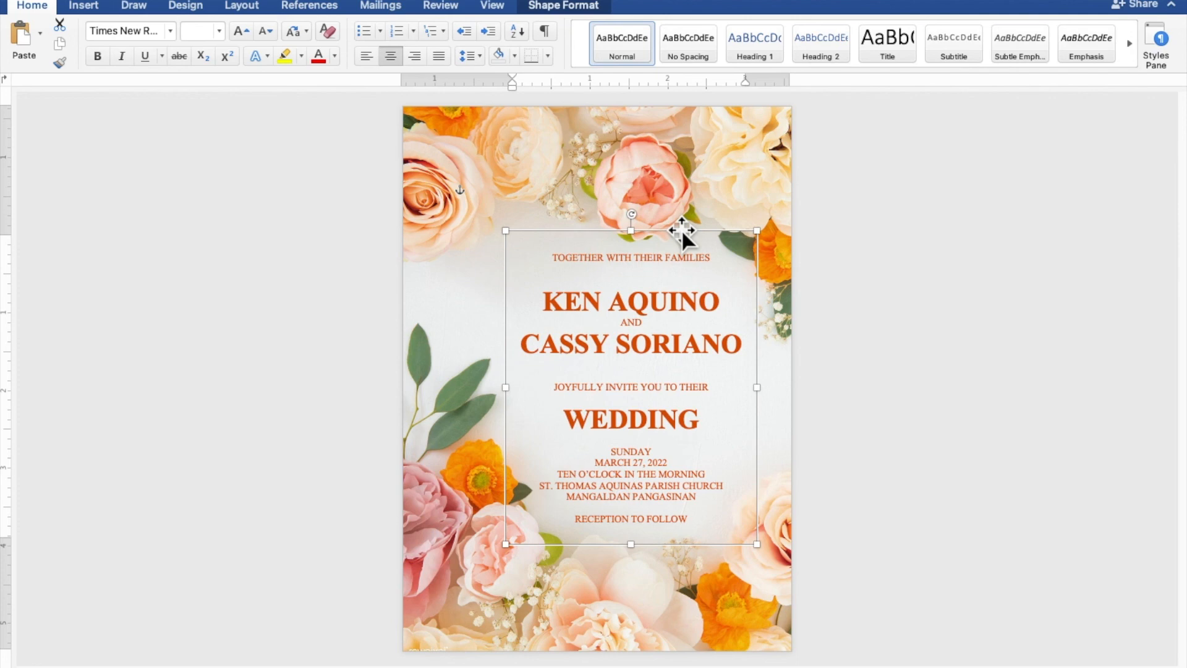
pyautogui.press('Down')
pyautogui.press('Down')
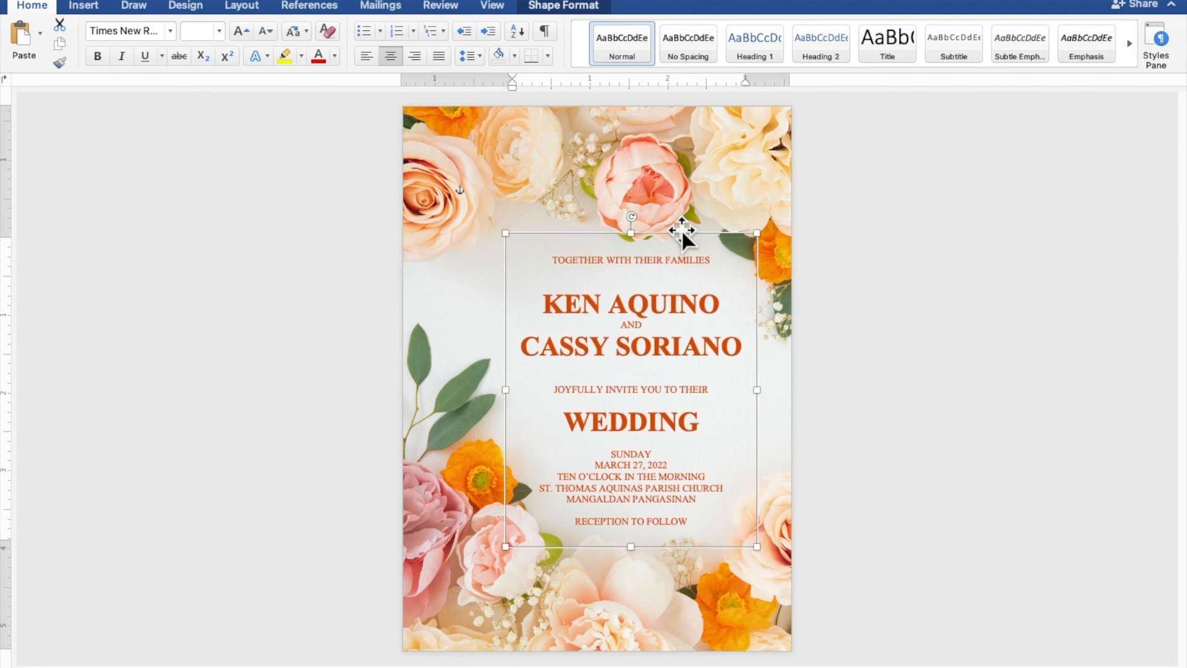
pyautogui.press('Right')
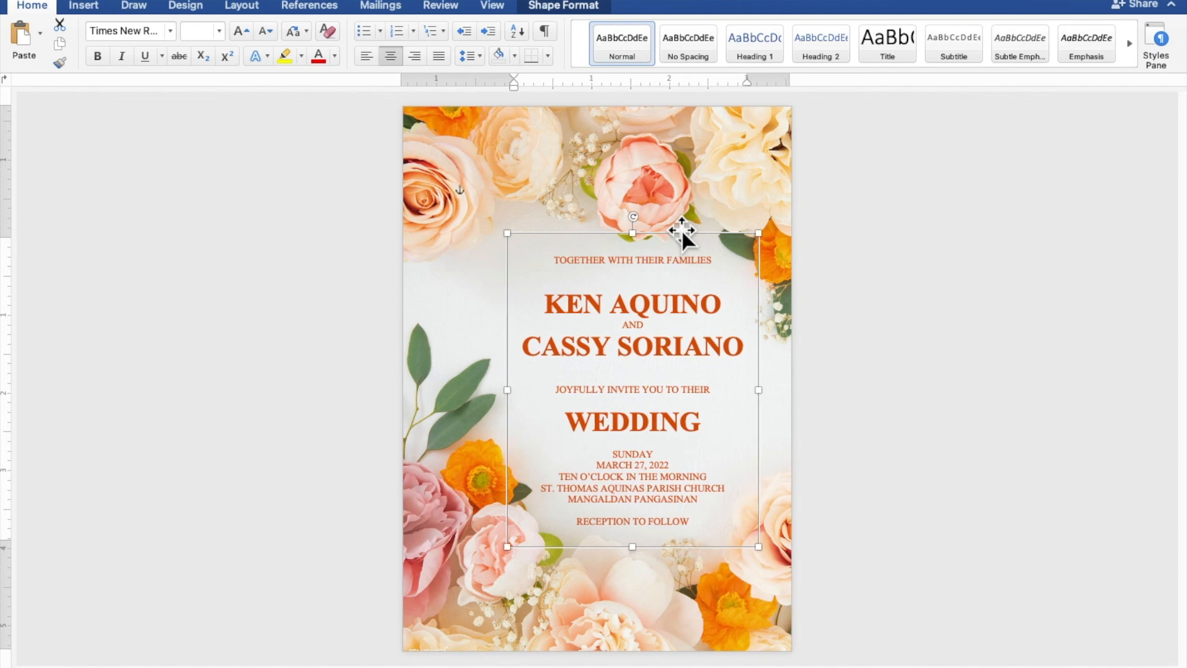
pyautogui.press('Right')
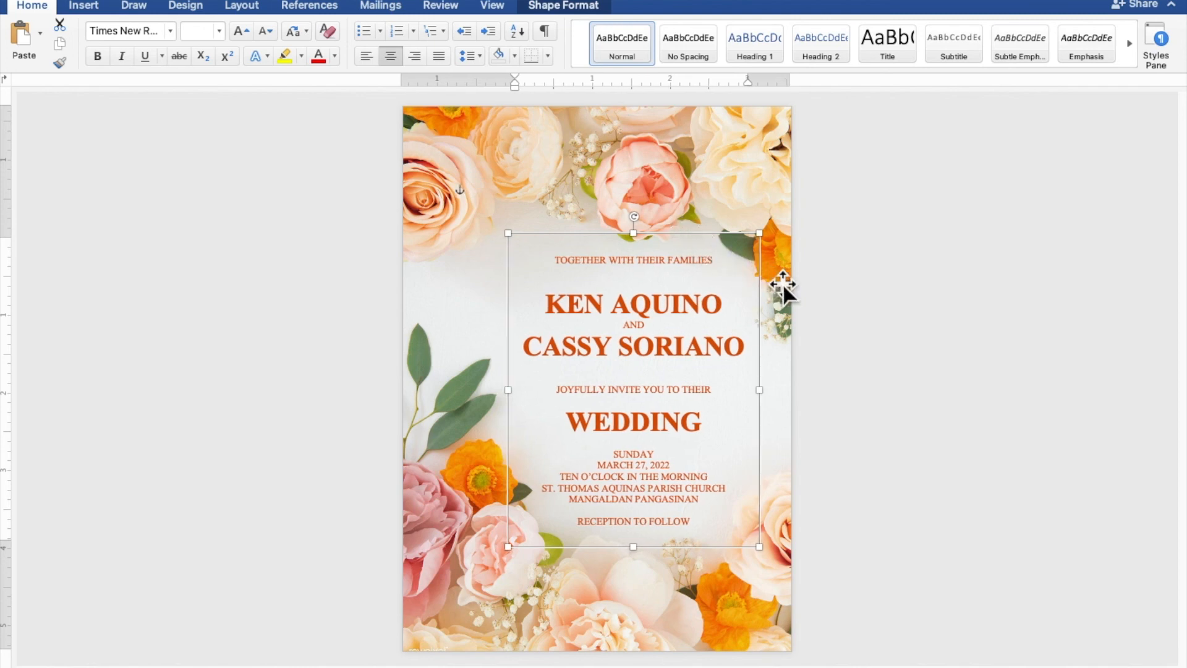
pyautogui.click(1008, 368)
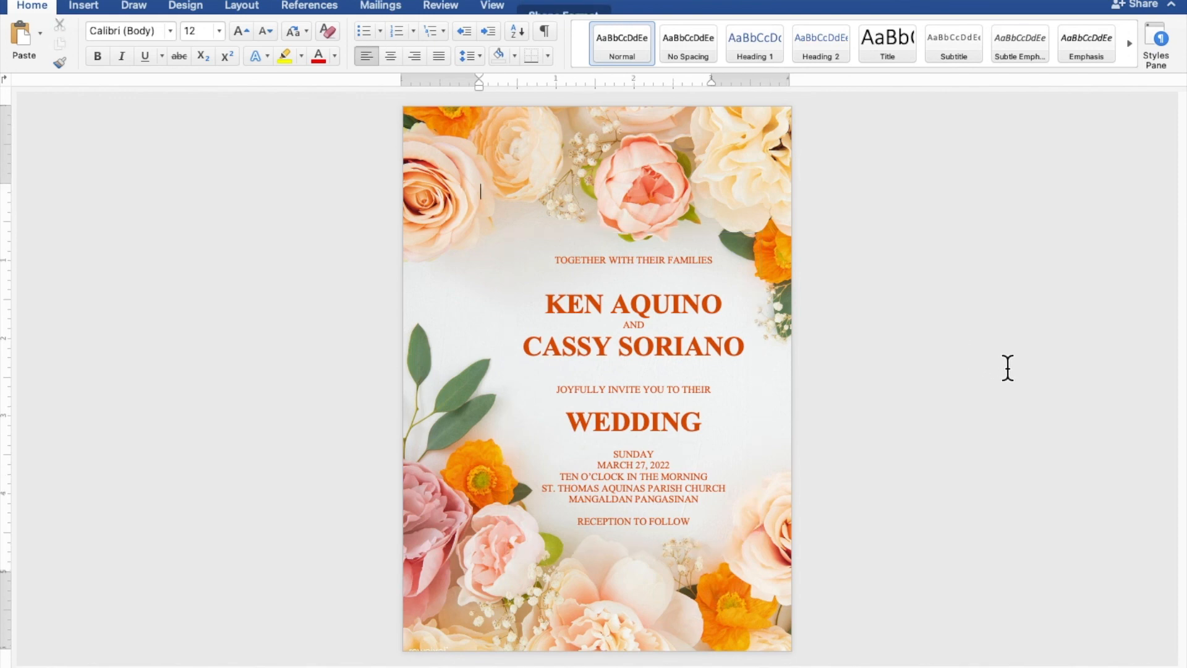